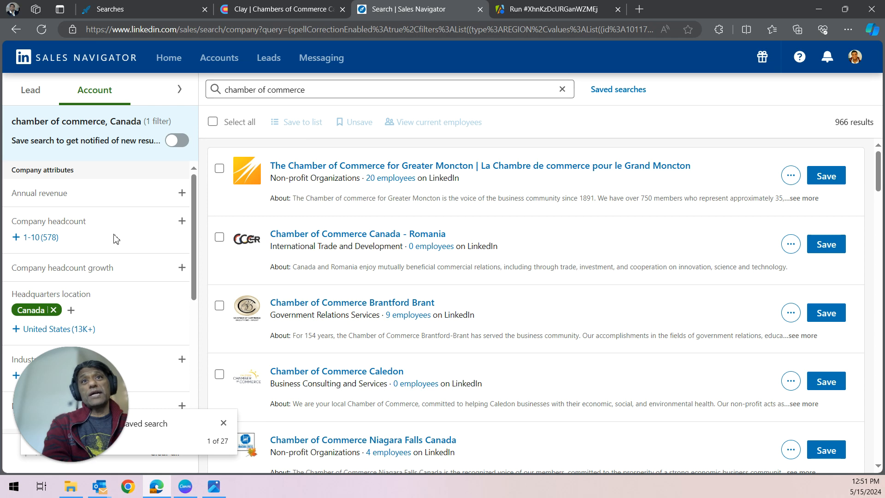
Step: Browse the filter options of the Canadian chamber of commerce account search
{"action": "scroll", "coordinate": [177, 290], "scroll_direction": "down", "scroll_amount": 4}
{"action": "scroll", "coordinate": [168, 284], "scroll_direction": "up", "scroll_amount": 2}
{"action": "scroll", "coordinate": [168, 290], "scroll_direction": "down", "scroll_amount": 4}
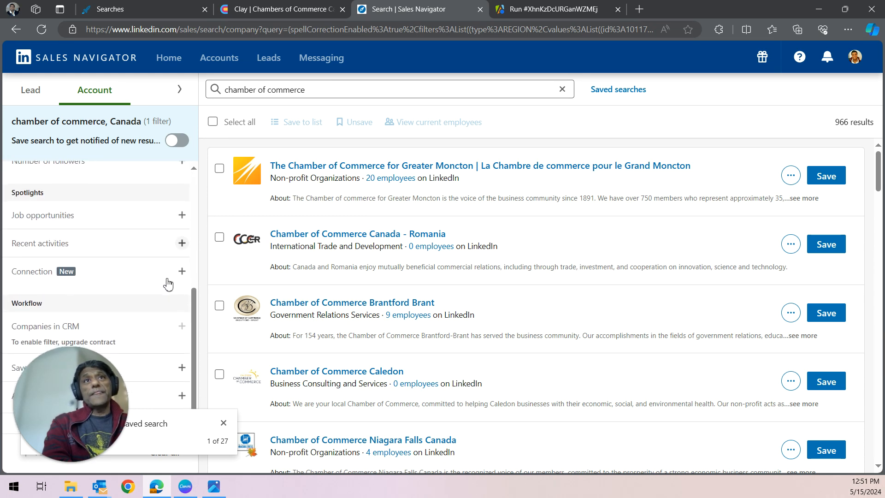
{"action": "scroll", "coordinate": [168, 294], "scroll_direction": "up", "scroll_amount": 4}
{"action": "scroll", "coordinate": [150, 238], "scroll_direction": "up", "scroll_amount": 2}
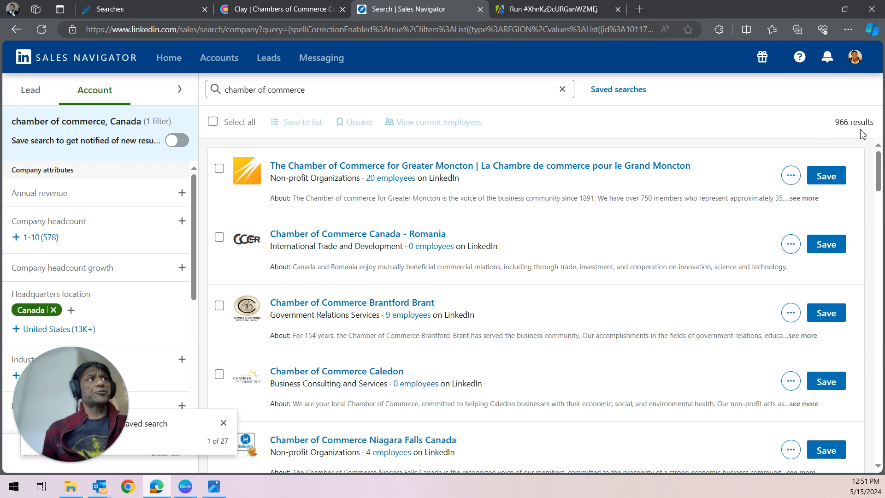
Step: Scroll through the chamber of commerce account results to examine the listed organizations
{"action": "scroll", "coordinate": [731, 214], "scroll_direction": "down", "scroll_amount": 20}
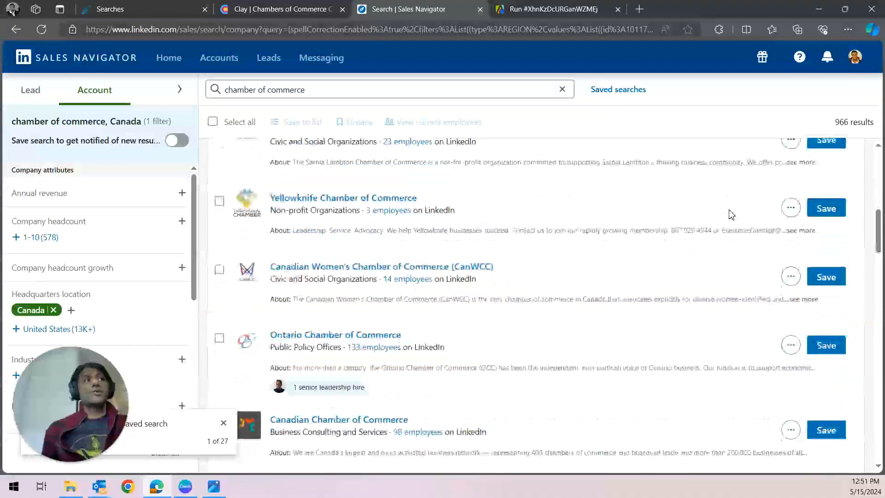
{"action": "scroll", "coordinate": [731, 214], "scroll_direction": "down", "scroll_amount": 1}
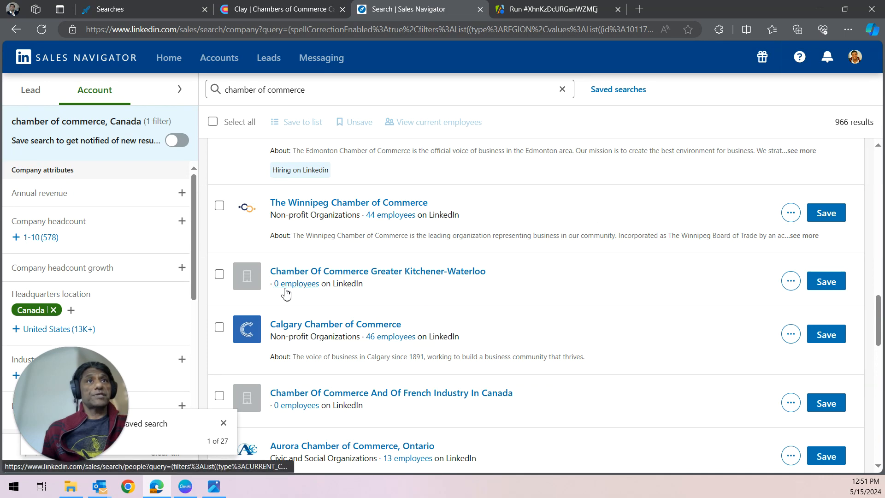
{"action": "scroll", "coordinate": [401, 301], "scroll_direction": "down", "scroll_amount": 3}
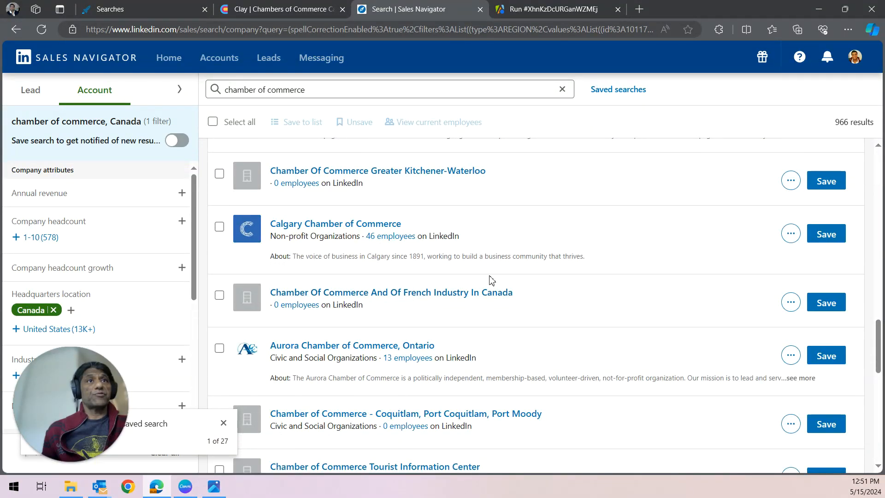
{"action": "scroll", "coordinate": [469, 237], "scroll_direction": "down", "scroll_amount": 3}
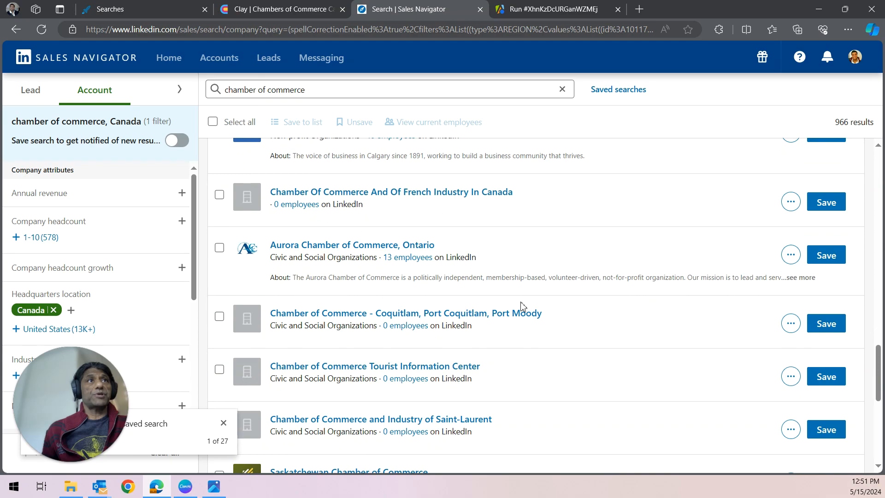
{"action": "scroll", "coordinate": [522, 305], "scroll_direction": "down", "scroll_amount": 8}
{"action": "scroll", "coordinate": [522, 302], "scroll_direction": "up", "scroll_amount": 15}
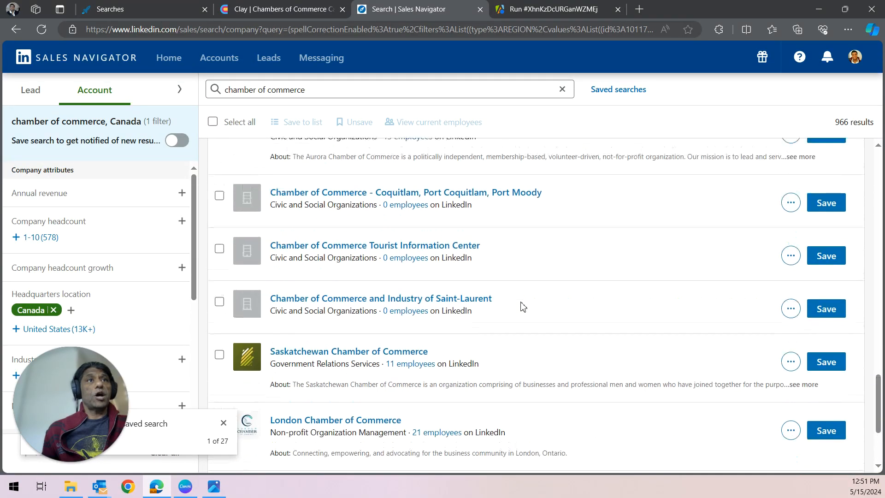
{"action": "scroll", "coordinate": [523, 305], "scroll_direction": "up", "scroll_amount": 10}
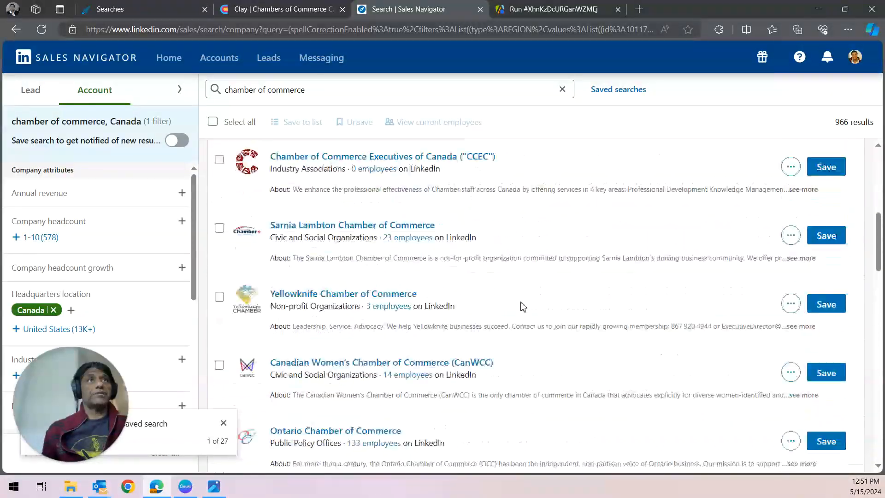
{"action": "scroll", "coordinate": [729, 189], "scroll_direction": "up", "scroll_amount": 3}
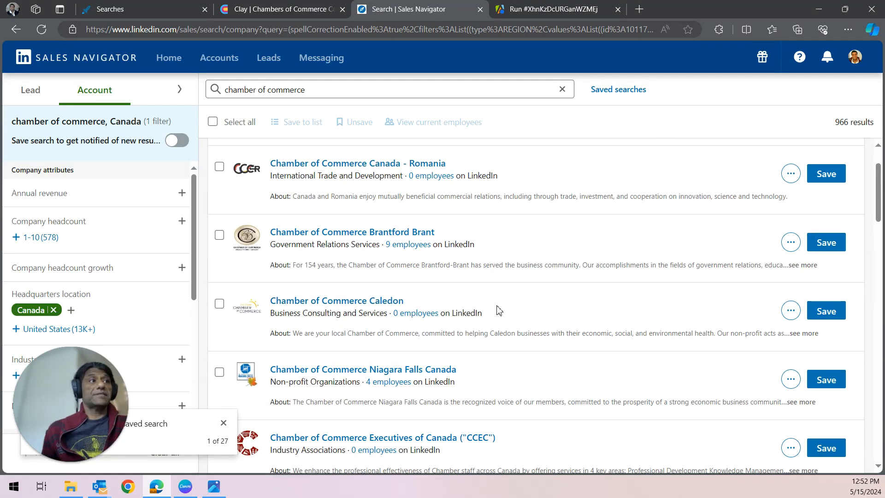
{"action": "scroll", "coordinate": [499, 310], "scroll_direction": "down", "scroll_amount": 8}
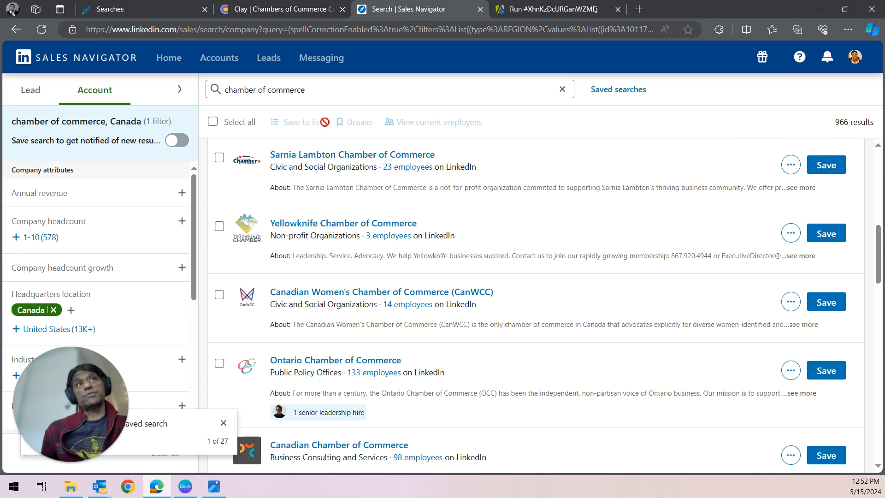
{"action": "scroll", "coordinate": [465, 345], "scroll_direction": "down", "scroll_amount": 15}
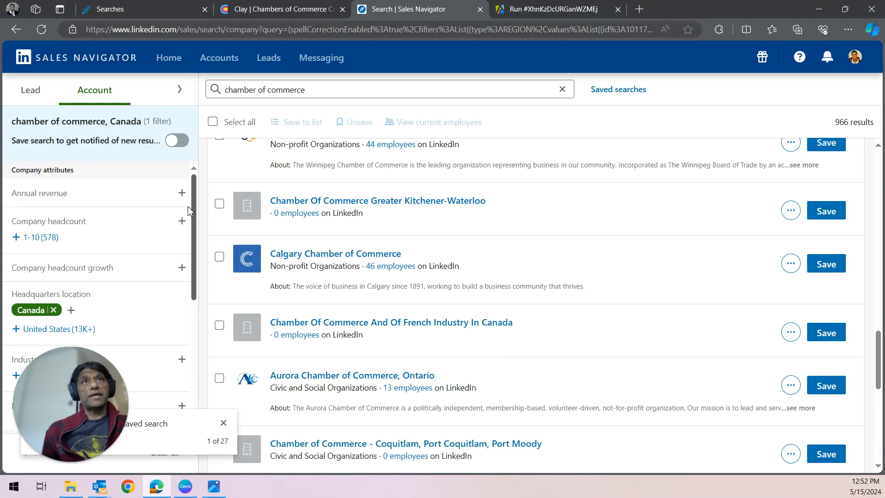
{"action": "left_click_drag", "start_coordinate": [193, 195], "coordinate": [193, 197]}
{"action": "scroll", "coordinate": [193, 200], "scroll_direction": "down", "scroll_amount": 1}
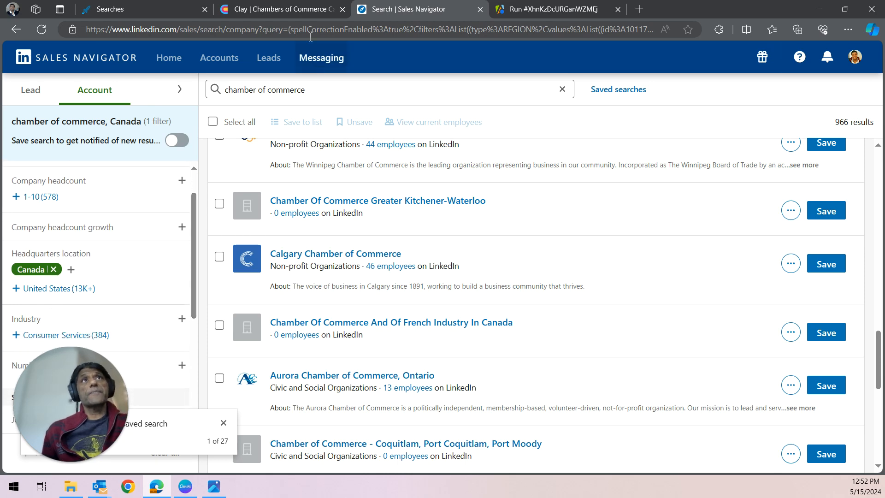
{"action": "left_click", "coordinate": [295, 14]}
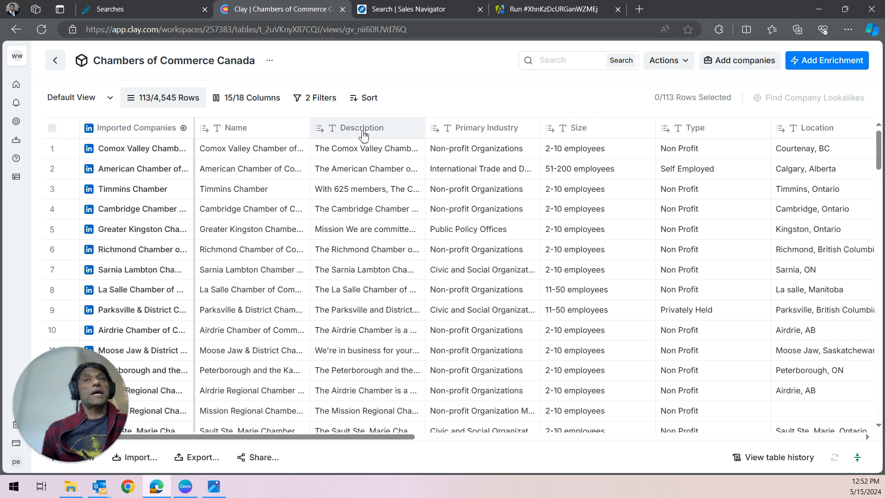
{"action": "left_click", "coordinate": [55, 60]}
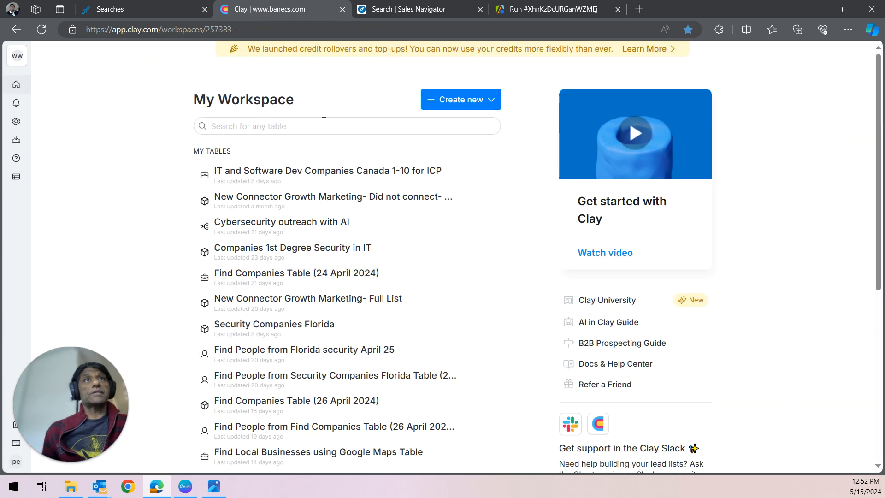
{"action": "left_click", "coordinate": [474, 105]}
{"action": "left_click", "coordinate": [454, 148]}
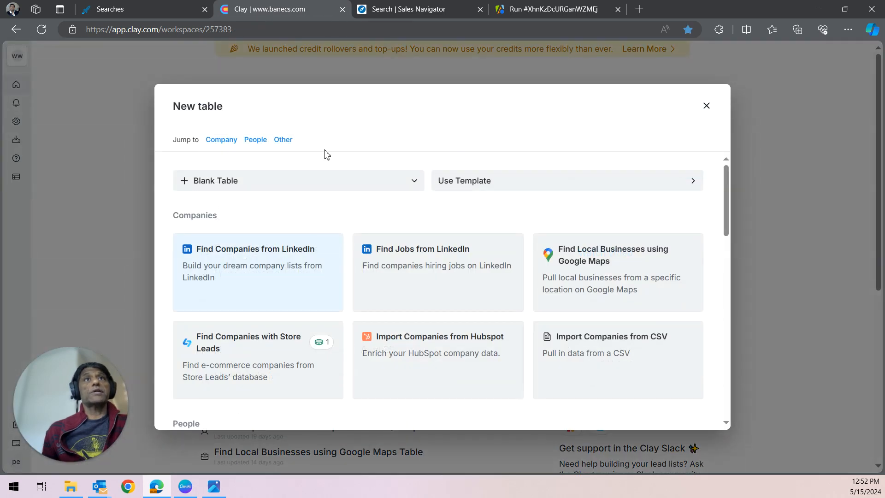
{"action": "left_click", "coordinate": [255, 260]}
{"action": "scroll", "coordinate": [170, 142], "scroll_direction": "down", "scroll_amount": 1}
{"action": "scroll", "coordinate": [166, 208], "scroll_direction": "up", "scroll_amount": 4}
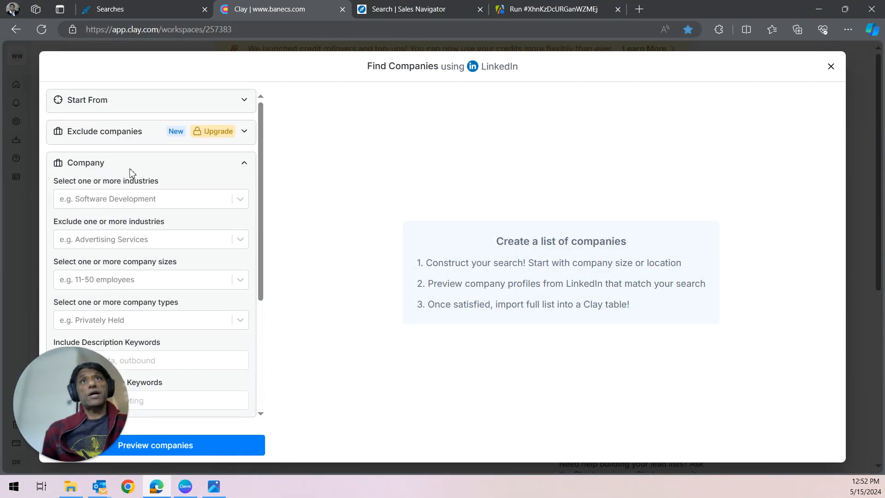
{"action": "left_click", "coordinate": [127, 107]}
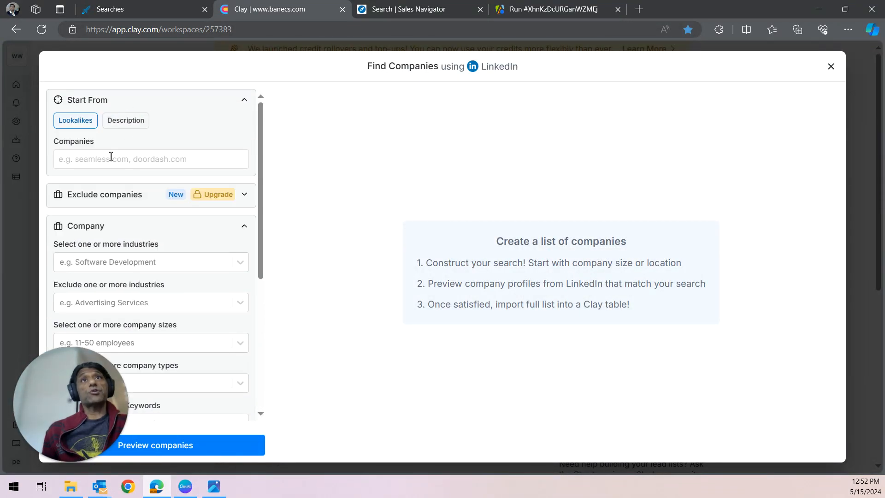
{"action": "left_click", "coordinate": [110, 156]}
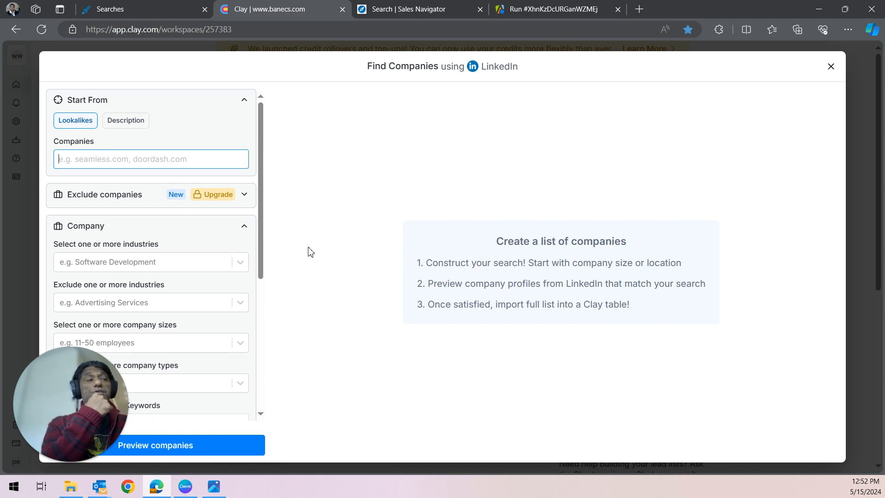
{"action": "left_click", "coordinate": [831, 67]}
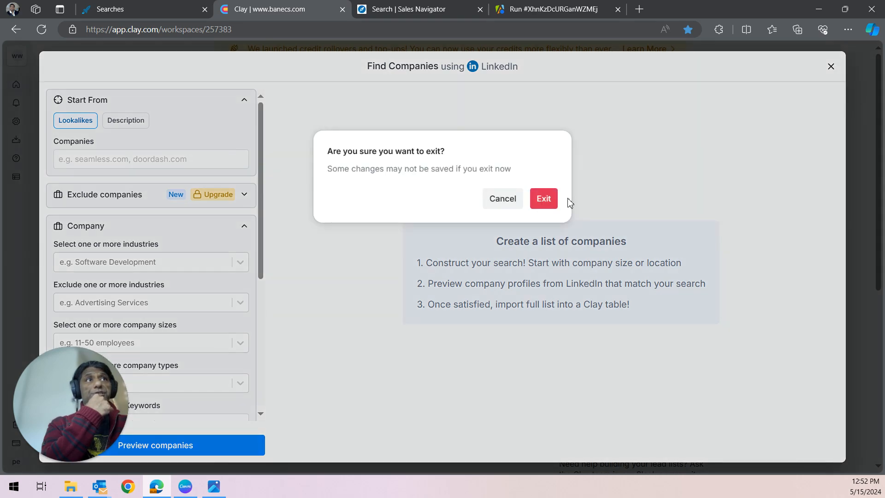
{"action": "left_click", "coordinate": [550, 198]}
Step: Open the Chambers of Commerce Canada table from the workspace list
{"action": "left_click", "coordinate": [710, 105]}
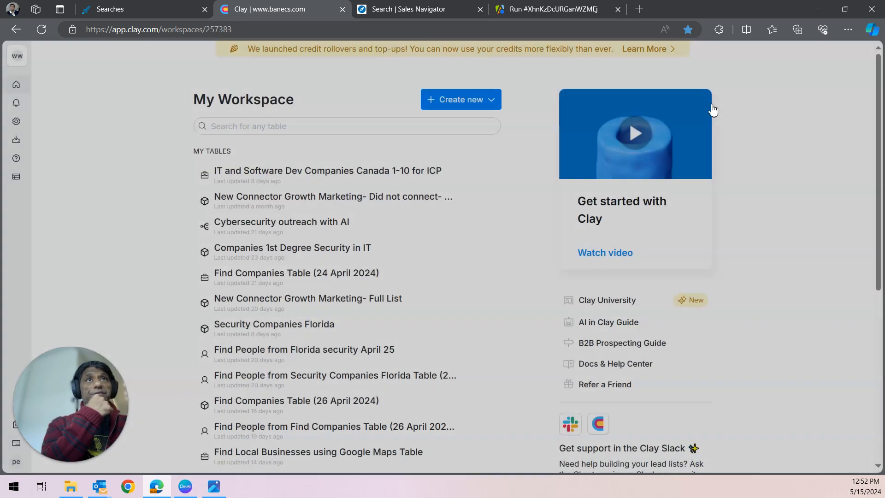
{"action": "scroll", "coordinate": [369, 258], "scroll_direction": "down", "scroll_amount": 7}
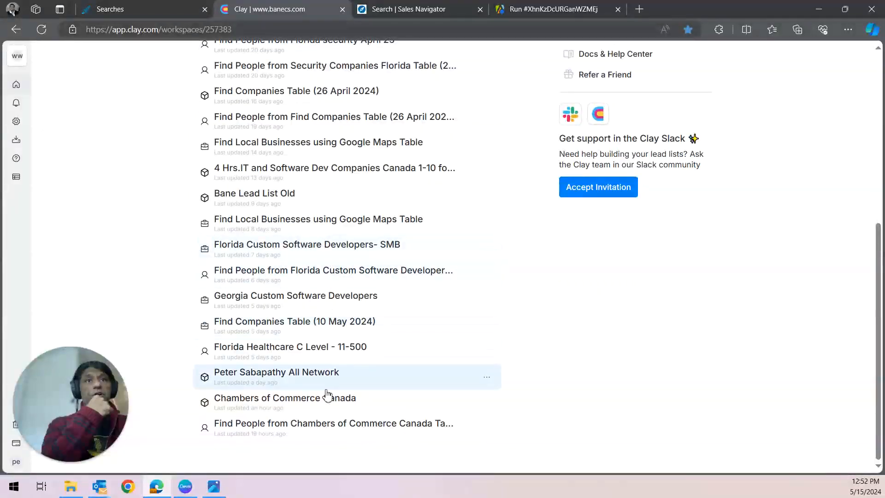
{"action": "left_click", "coordinate": [327, 397]}
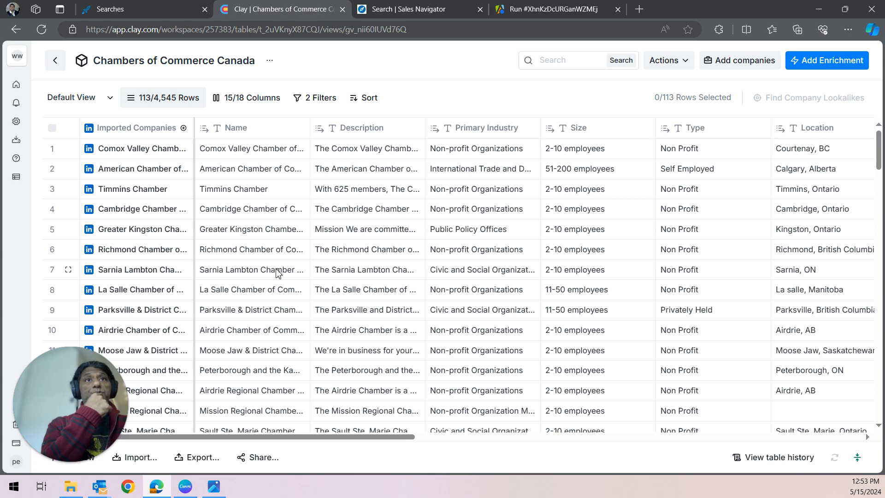
Step: Review the table's rows and inspect its two Name filters for Chamber and commerce
{"action": "scroll", "coordinate": [217, 231], "scroll_direction": "down", "scroll_amount": 3}
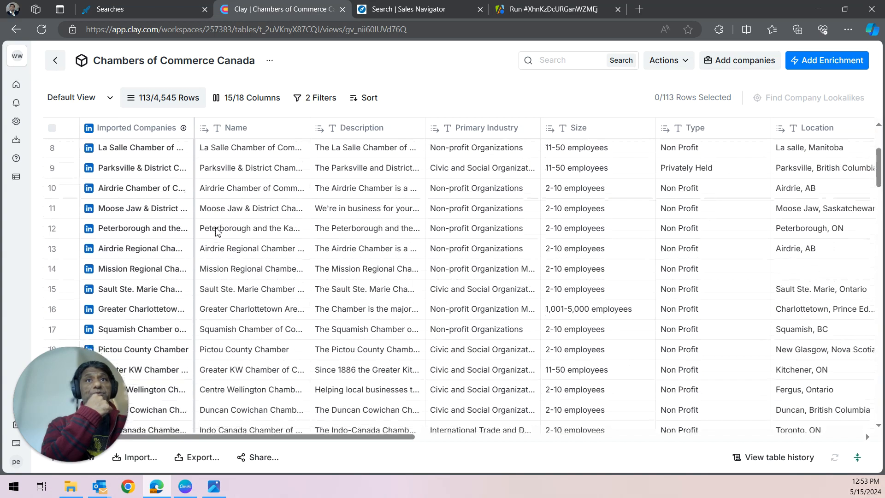
{"action": "scroll", "coordinate": [215, 228], "scroll_direction": "up", "scroll_amount": 3}
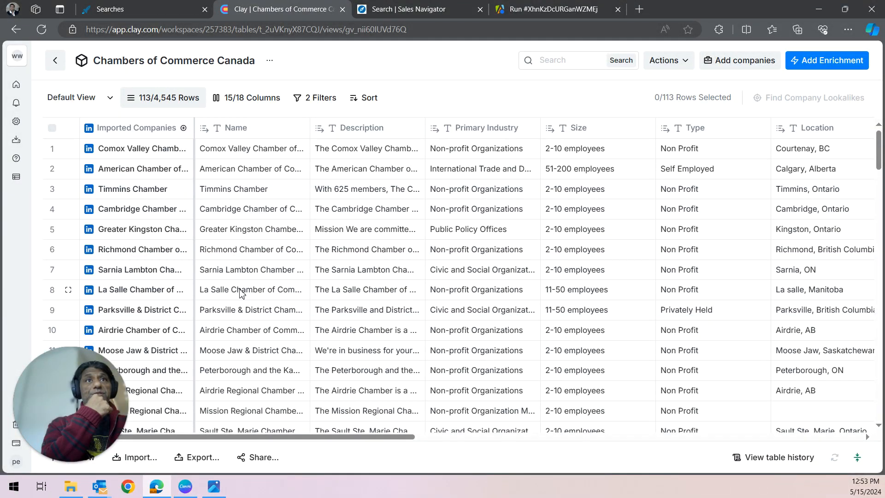
{"action": "scroll", "coordinate": [237, 293], "scroll_direction": "down", "scroll_amount": 3}
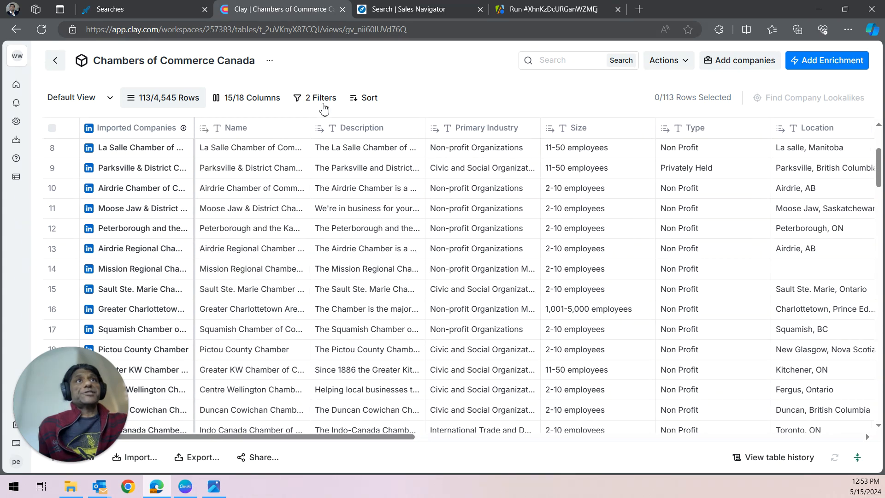
{"action": "left_click", "coordinate": [324, 107]}
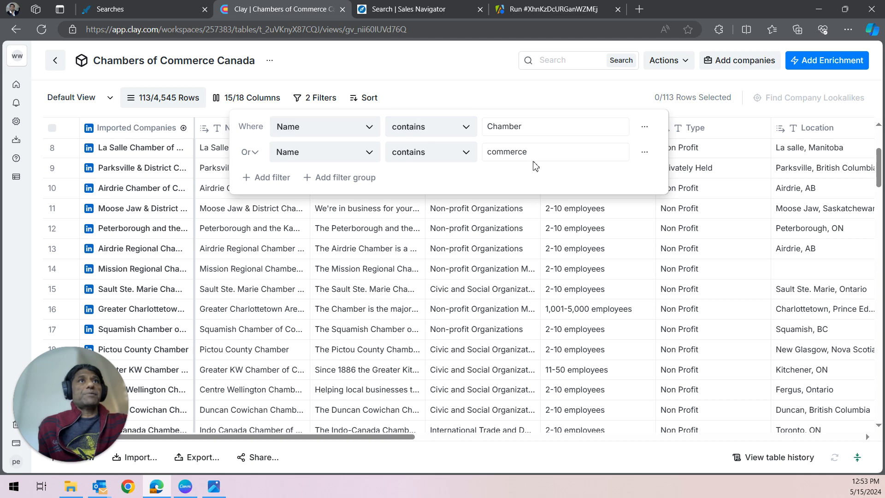
{"action": "left_click", "coordinate": [464, 97]}
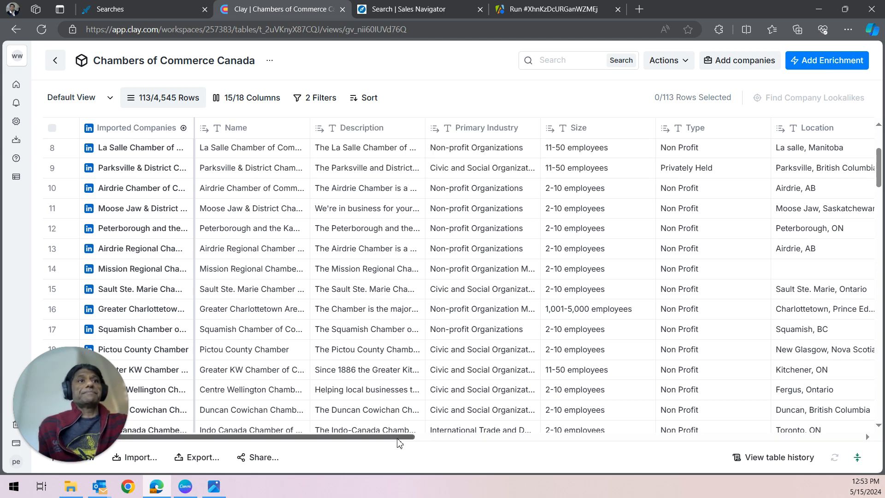
Step: Read the full description of the La Salle Chamber of Commerce and scroll across the table's remaining columns
{"action": "mouse_move", "coordinate": [399, 443]}
{"action": "left_mouse_down"}
{"action": "mouse_move", "coordinate": [644, 461]}
{"action": "mouse_move", "coordinate": [506, 461]}
{"action": "mouse_move", "coordinate": [400, 444]}
{"action": "left_mouse_up"}
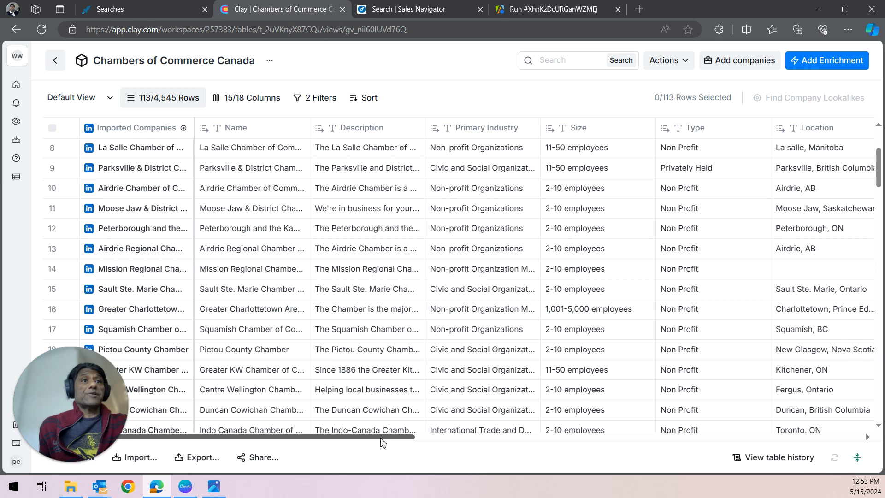
{"action": "mouse_move", "coordinate": [382, 443]}
{"action": "left_mouse_down"}
{"action": "mouse_move", "coordinate": [503, 444]}
{"action": "mouse_move", "coordinate": [382, 443]}
{"action": "left_mouse_up"}
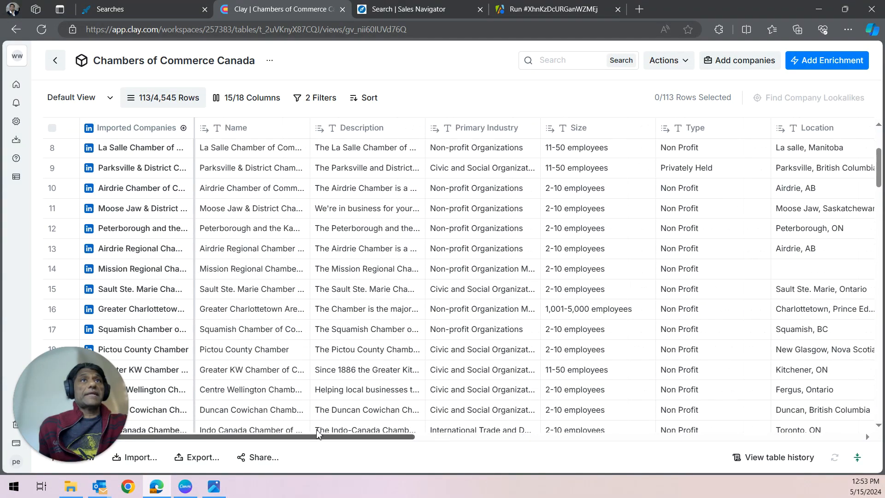
{"action": "left_click", "coordinate": [377, 148]}
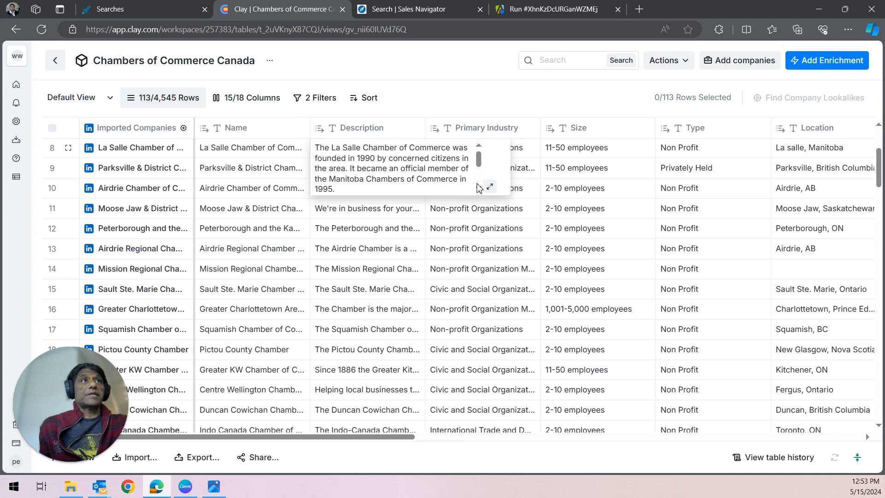
{"action": "left_click", "coordinate": [489, 186]}
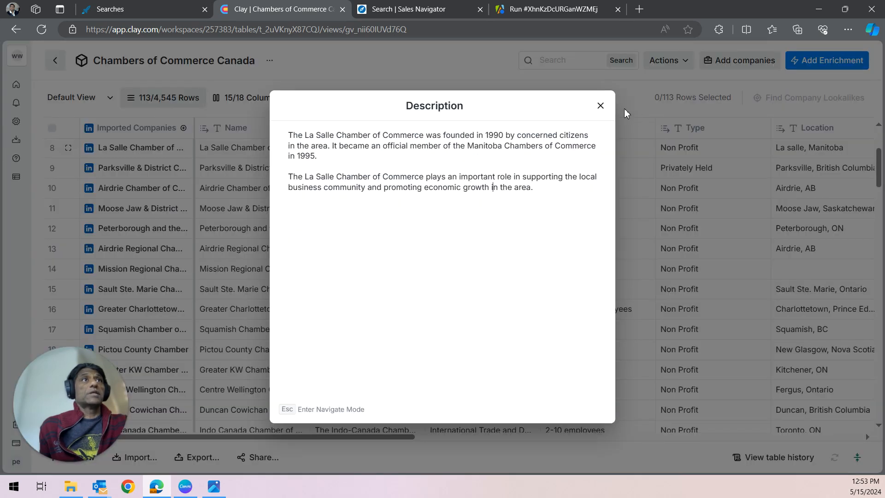
{"action": "left_click", "coordinate": [600, 106]}
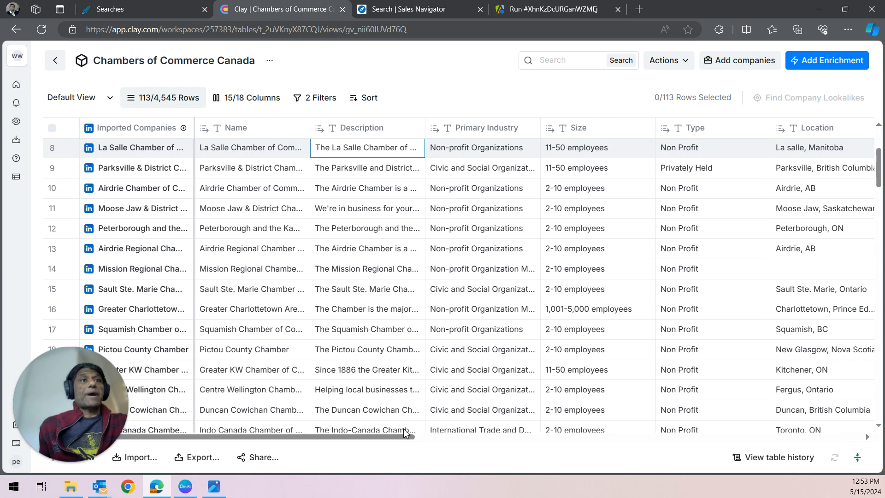
{"action": "left_click_drag", "start_coordinate": [404, 433], "coordinate": [531, 442]}
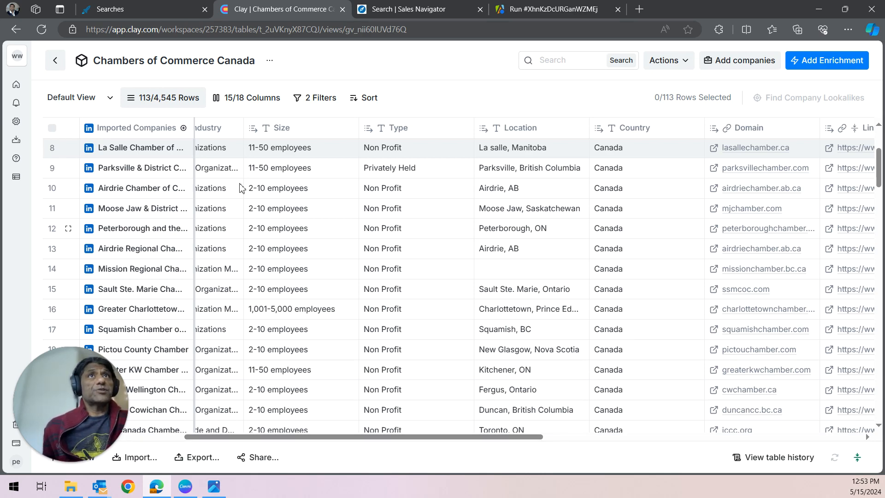
Step: Return to the Sales Navigator results and scroll further down the account list
{"action": "left_click", "coordinate": [408, 10]}
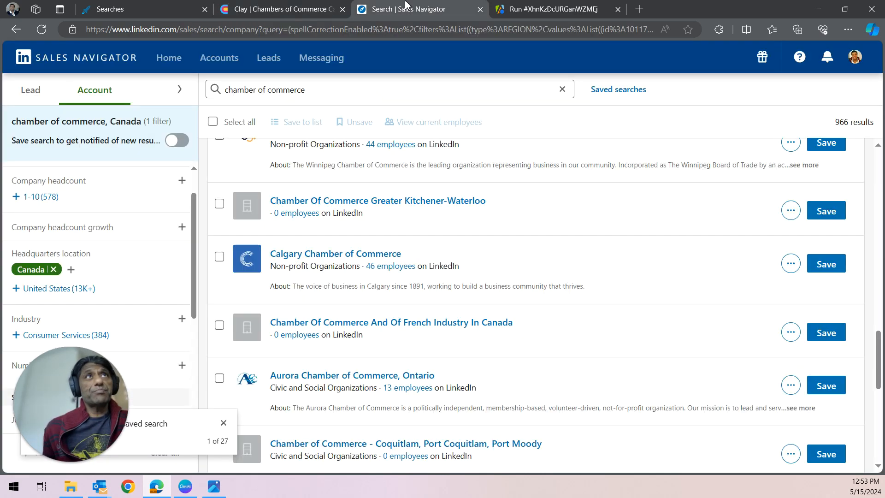
{"action": "scroll", "coordinate": [579, 276], "scroll_direction": "down", "scroll_amount": 10}
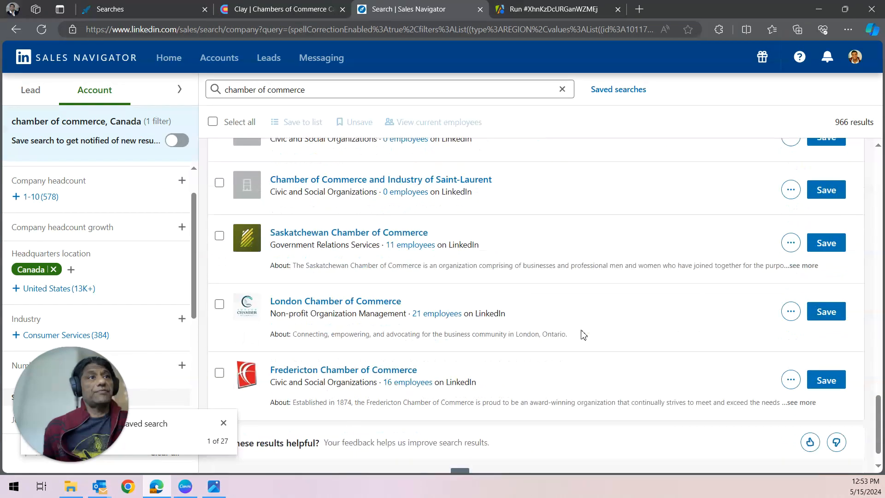
Step: Go to the next page of the Sales Navigator chamber of commerce results and scroll through the accounts
{"action": "left_click", "coordinate": [566, 445]}
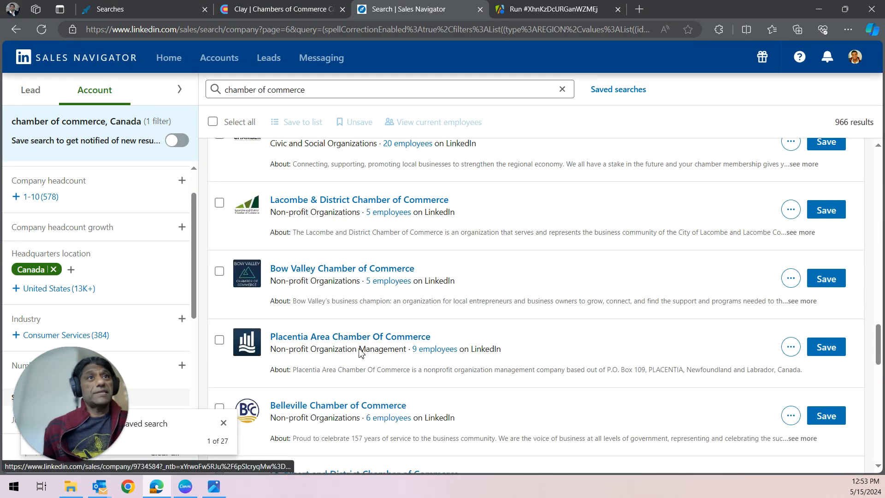
{"action": "scroll", "coordinate": [361, 354], "scroll_direction": "down", "scroll_amount": 2}
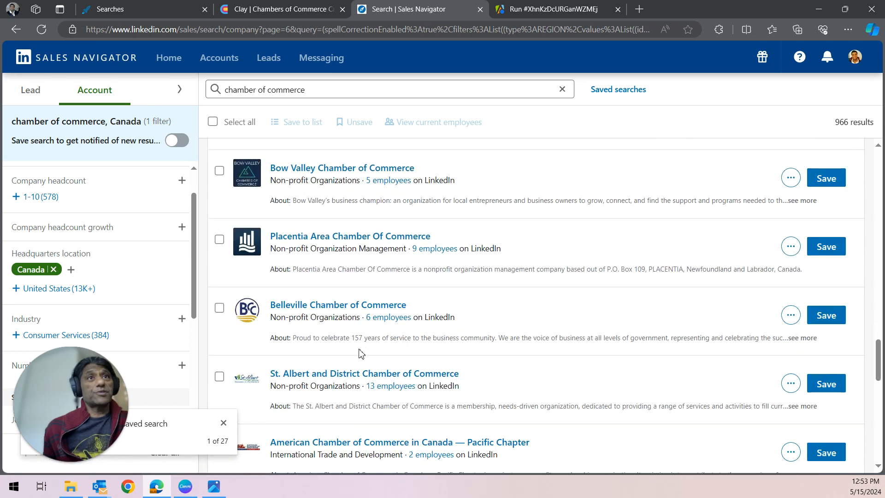
{"action": "scroll", "coordinate": [361, 354], "scroll_direction": "down", "scroll_amount": 1}
{"action": "scroll", "coordinate": [361, 354], "scroll_direction": "down", "scroll_amount": 3}
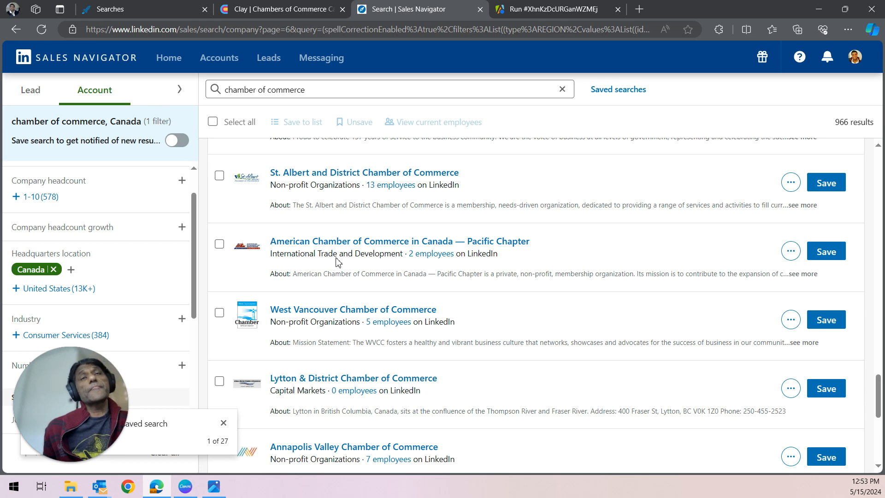
Step: Check the Google Maps Extractor run's progress and output table in Apify
{"action": "left_click", "coordinate": [569, 13]}
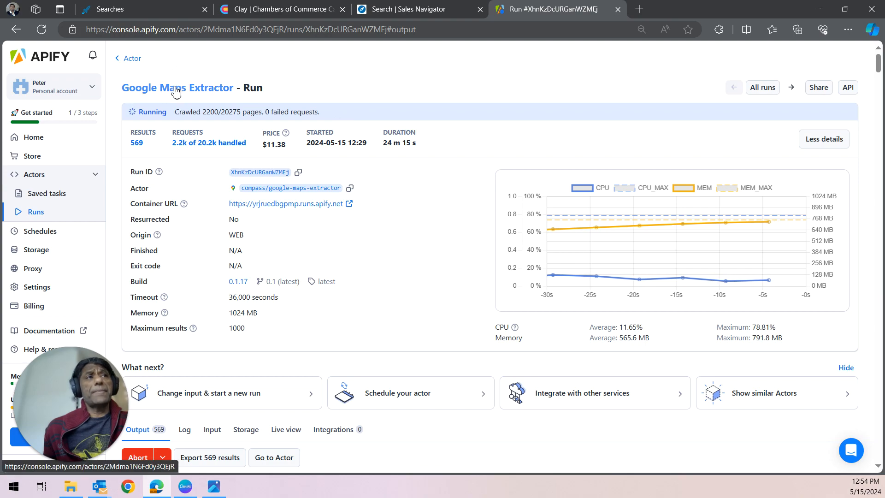
{"action": "scroll", "coordinate": [487, 286], "scroll_direction": "down", "scroll_amount": 5}
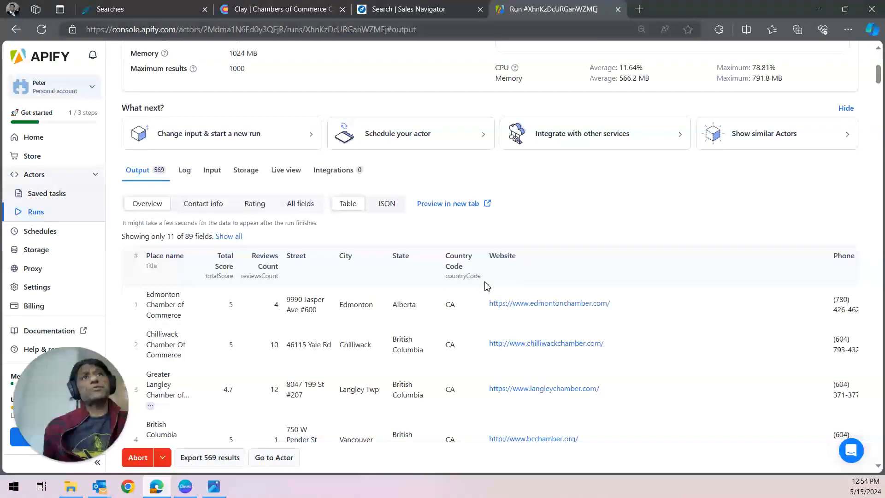
{"action": "scroll", "coordinate": [462, 265], "scroll_direction": "up", "scroll_amount": 5}
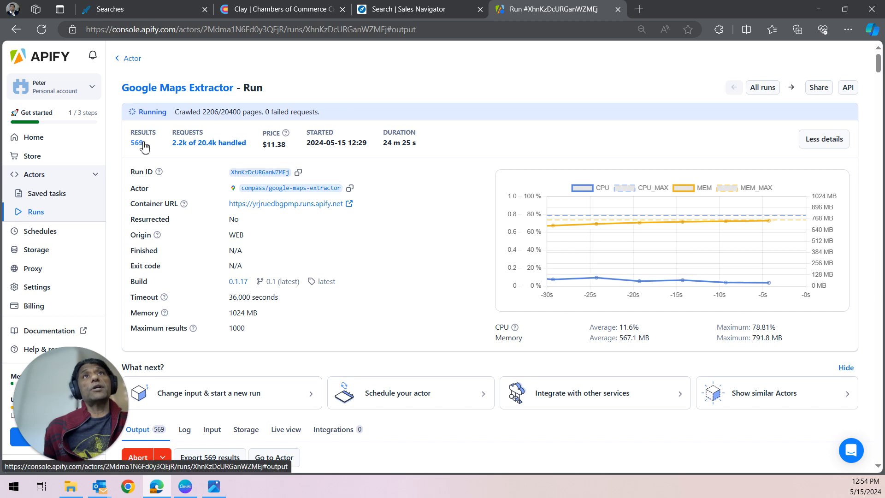
{"action": "scroll", "coordinate": [335, 296], "scroll_direction": "down", "scroll_amount": 3}
{"action": "scroll", "coordinate": [336, 296], "scroll_direction": "down", "scroll_amount": 1}
{"action": "scroll", "coordinate": [336, 296], "scroll_direction": "up", "scroll_amount": 4}
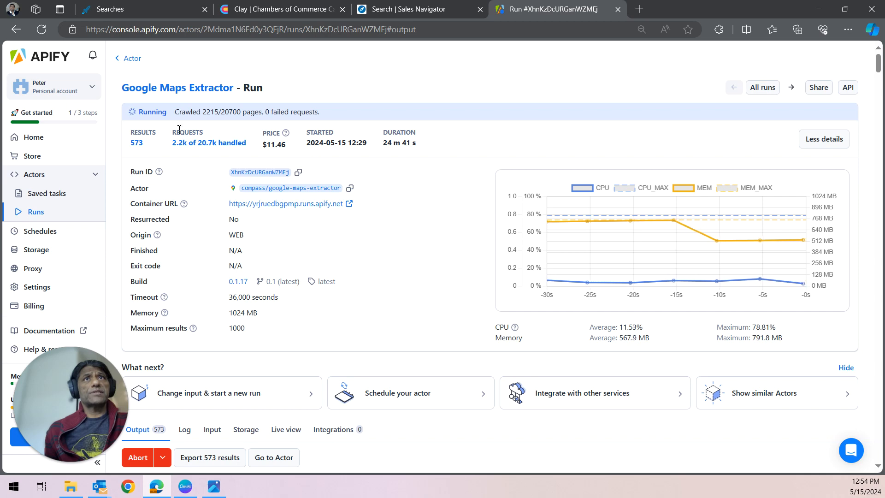
{"action": "scroll", "coordinate": [374, 245], "scroll_direction": "down", "scroll_amount": 5}
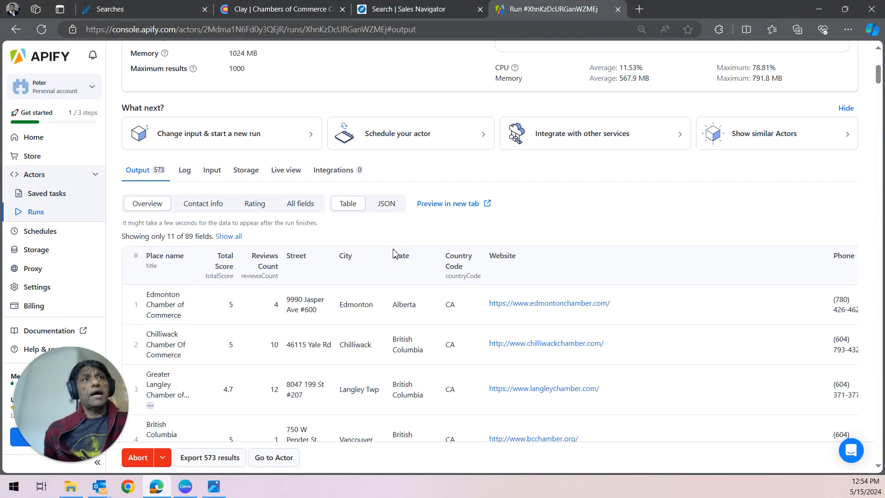
Step: Open the La Salle Chamber of Commerce website from the Clay table's Domain column, then close its tab
{"action": "left_click", "coordinate": [407, 9]}
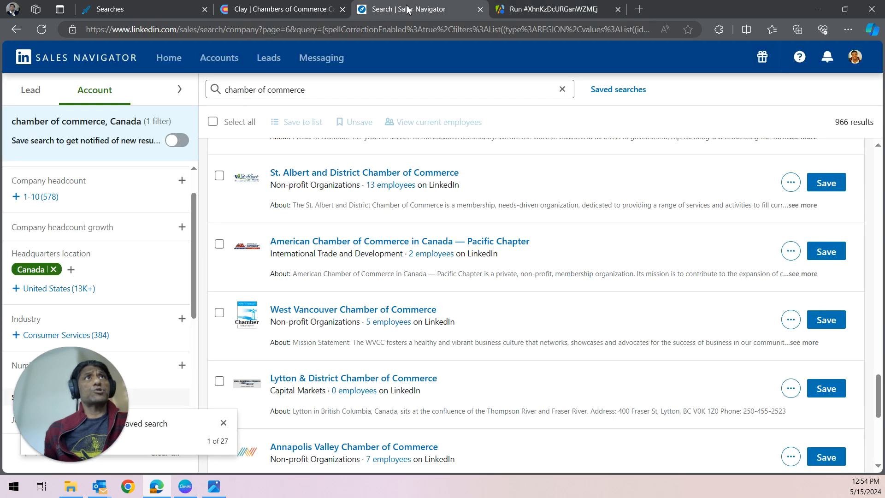
{"action": "left_click", "coordinate": [296, 6]}
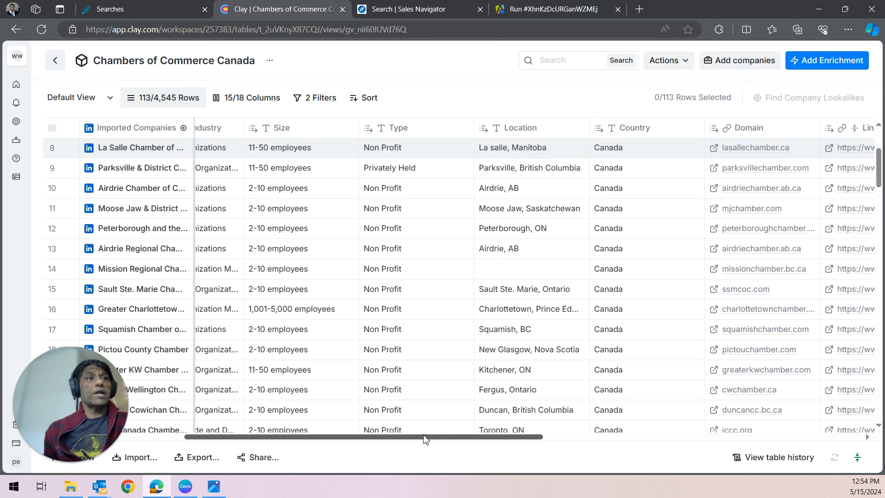
{"action": "left_click_drag", "start_coordinate": [418, 440], "coordinate": [669, 466]}
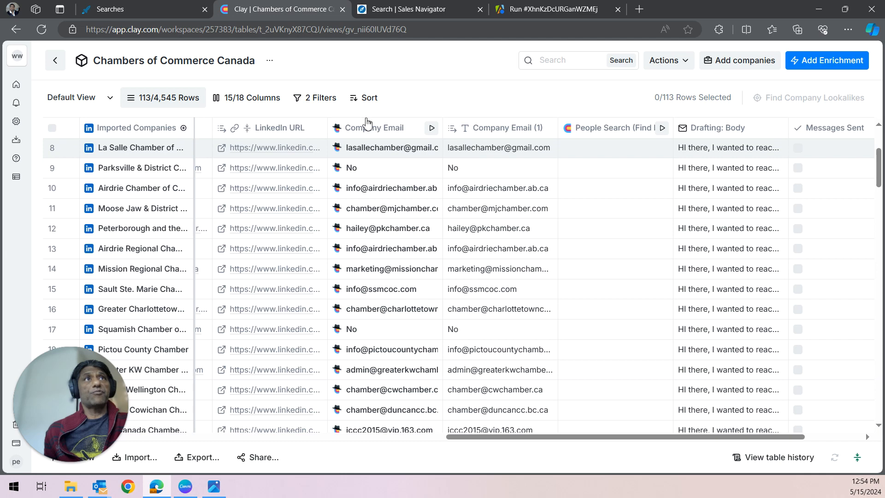
{"action": "left_click_drag", "start_coordinate": [505, 438], "coordinate": [429, 438]}
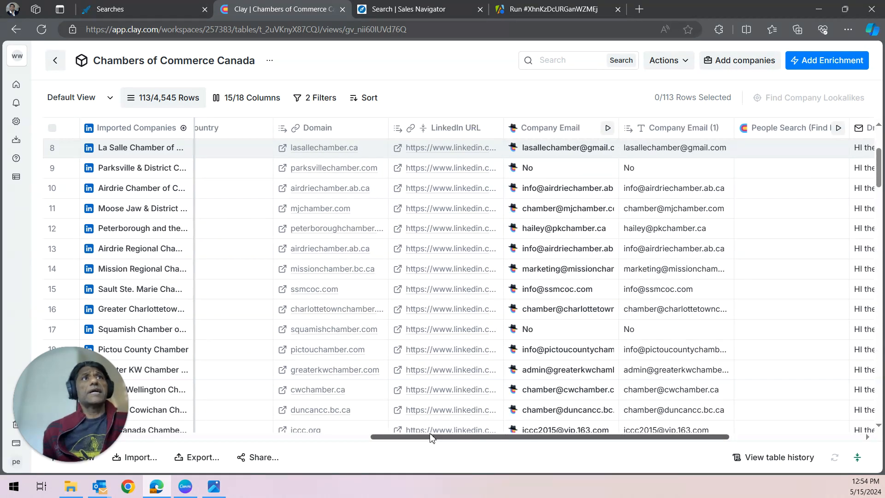
{"action": "left_click", "coordinate": [280, 150]}
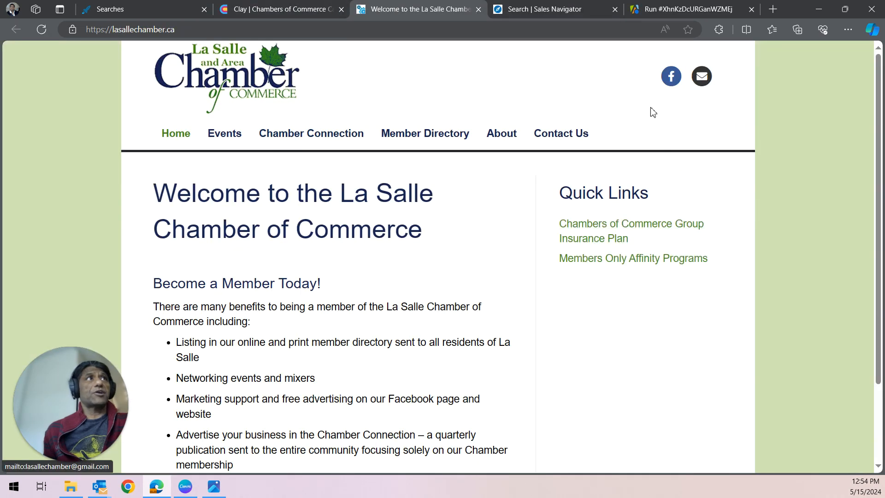
{"action": "left_click", "coordinate": [478, 10]}
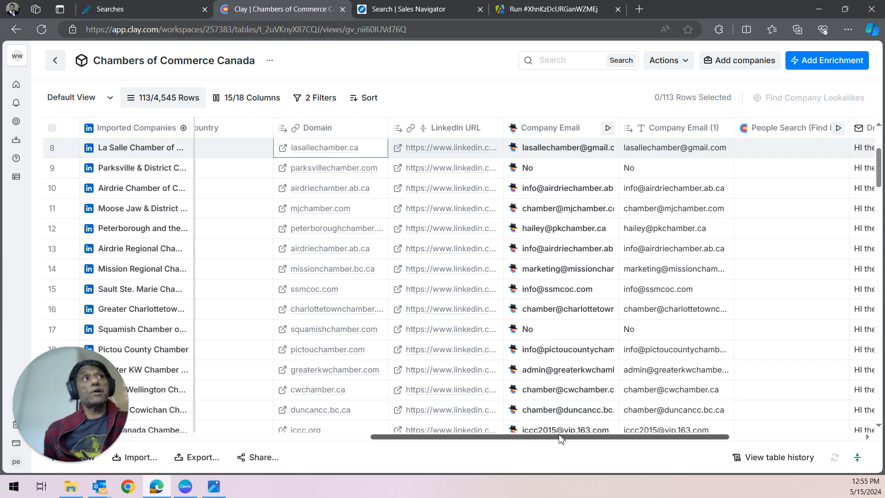
Step: Open and read the drafted email body for the La Salle Chamber of Commerce row
{"action": "left_click_drag", "start_coordinate": [561, 438], "coordinate": [669, 438]}
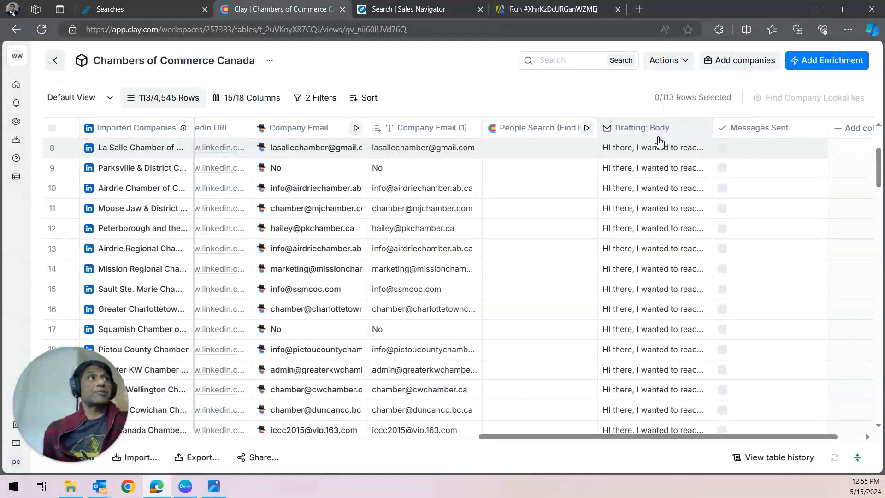
{"action": "left_click", "coordinate": [633, 153]}
{"action": "left_click", "coordinate": [751, 189]}
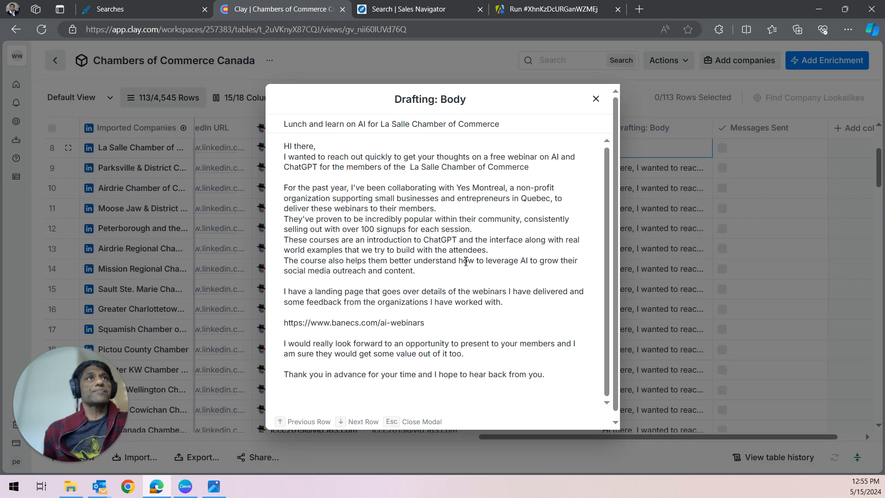
{"action": "left_click", "coordinate": [595, 99]}
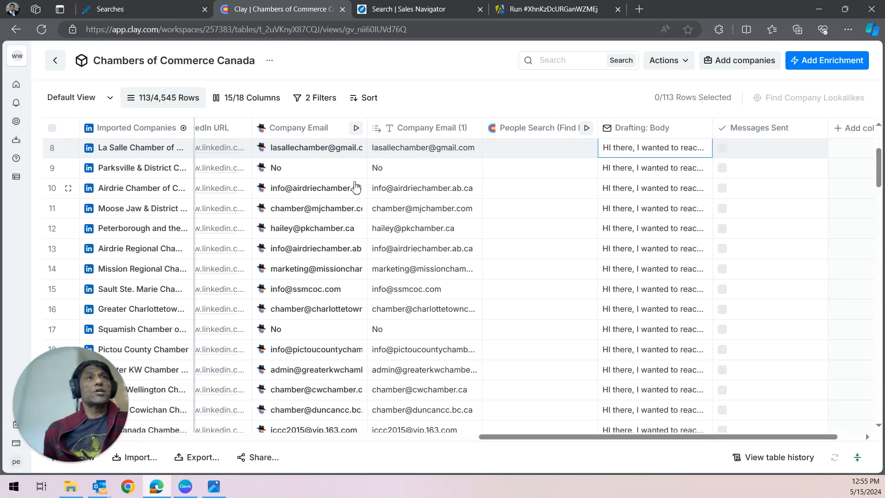
Step: Open the Company Email enrichment's settings to inspect its mission prompt, then close the panel
{"action": "left_click", "coordinate": [315, 133]}
{"action": "scroll", "coordinate": [684, 303], "scroll_direction": "down", "scroll_amount": 3}
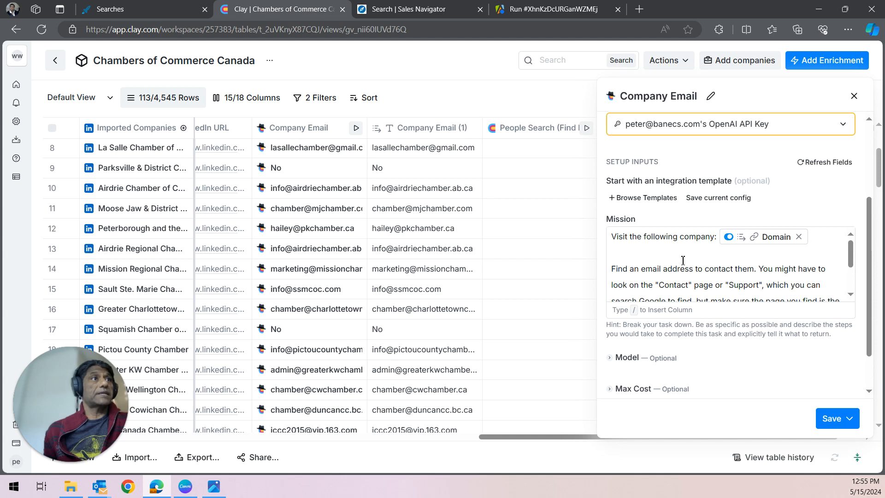
{"action": "left_click", "coordinate": [854, 96]}
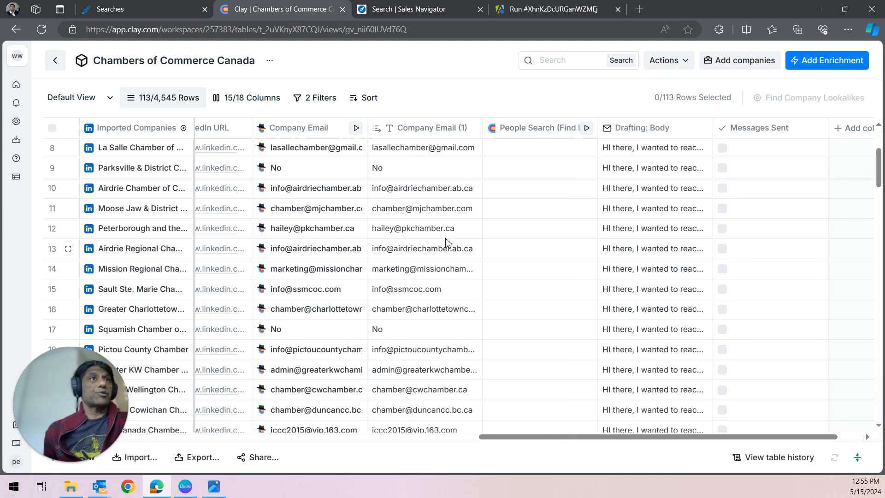
Step: Add a table filter where Company Email (1) does not contain "No"
{"action": "scroll", "coordinate": [445, 240], "scroll_direction": "down", "scroll_amount": 4}
{"action": "scroll", "coordinate": [447, 241], "scroll_direction": "up", "scroll_amount": 3}
{"action": "scroll", "coordinate": [447, 241], "scroll_direction": "up", "scroll_amount": 4}
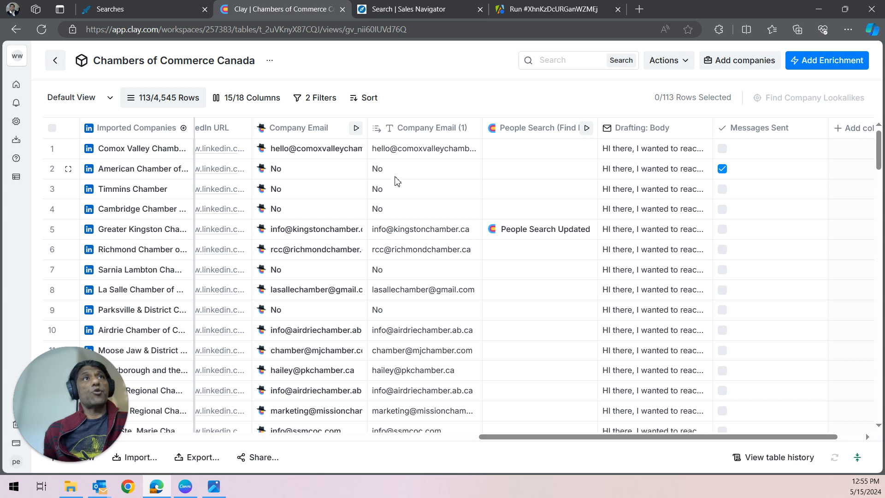
{"action": "left_click", "coordinate": [450, 134]}
{"action": "left_click", "coordinate": [511, 366]}
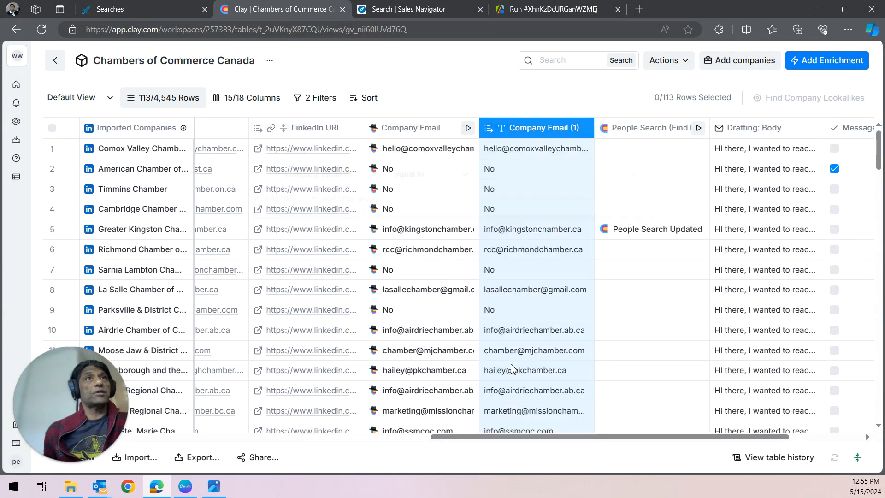
{"action": "left_click", "coordinate": [464, 182]}
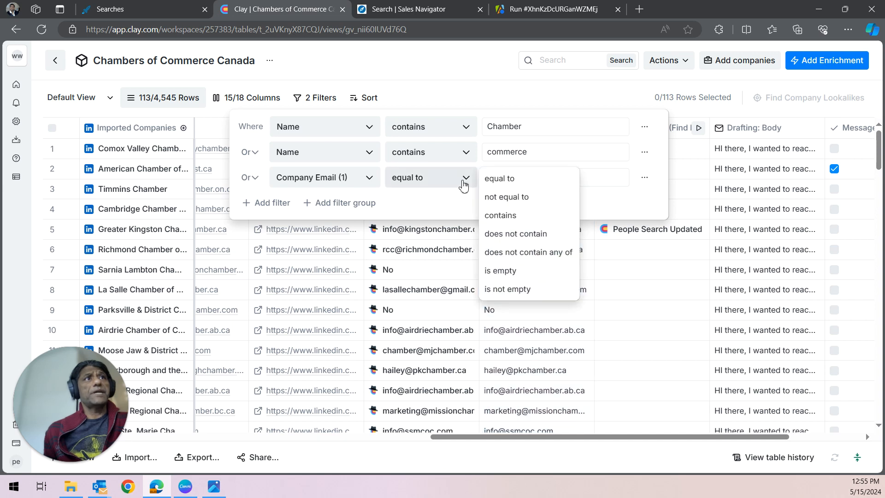
{"action": "left_click", "coordinate": [510, 234]}
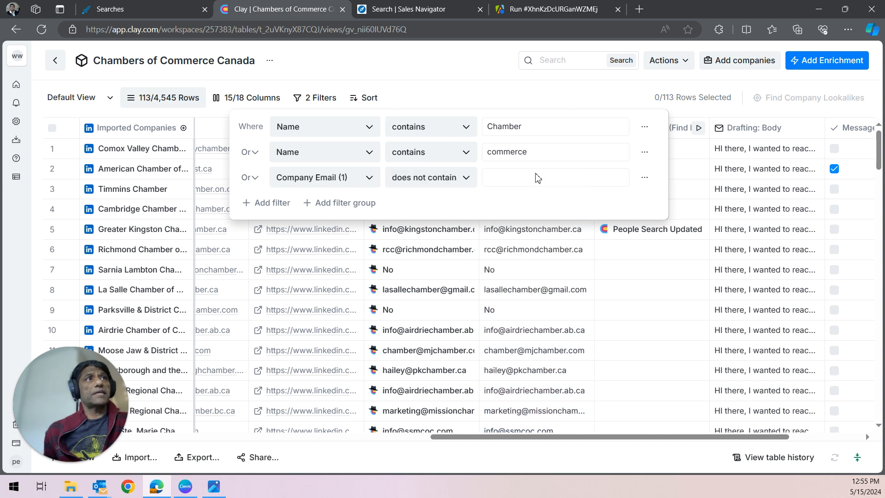
{"action": "left_click", "coordinate": [538, 177]}
{"action": "type", "text": "No"}
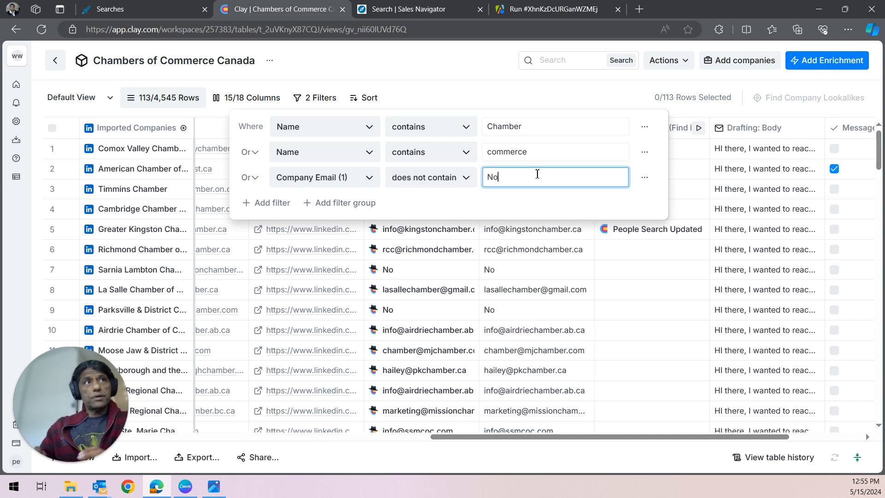
{"action": "left_click", "coordinate": [539, 92]}
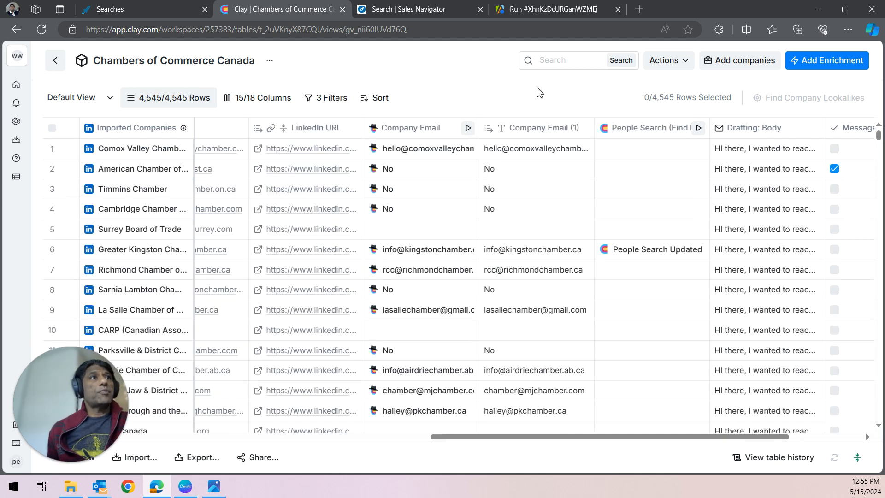
Step: Add another Company Email (1) filter and switch the filter logic from Or to And
{"action": "left_click", "coordinate": [522, 132]}
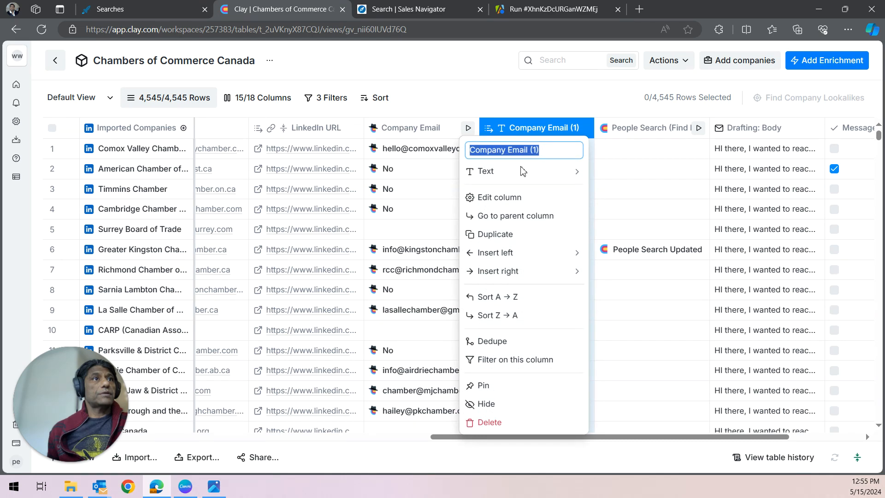
{"action": "left_click", "coordinate": [519, 360]}
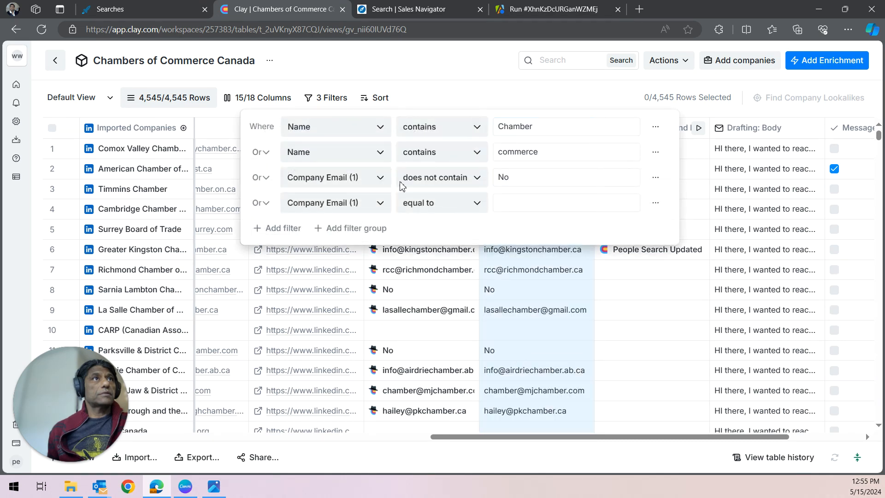
{"action": "left_click", "coordinate": [261, 206]}
{"action": "left_click", "coordinate": [289, 222]}
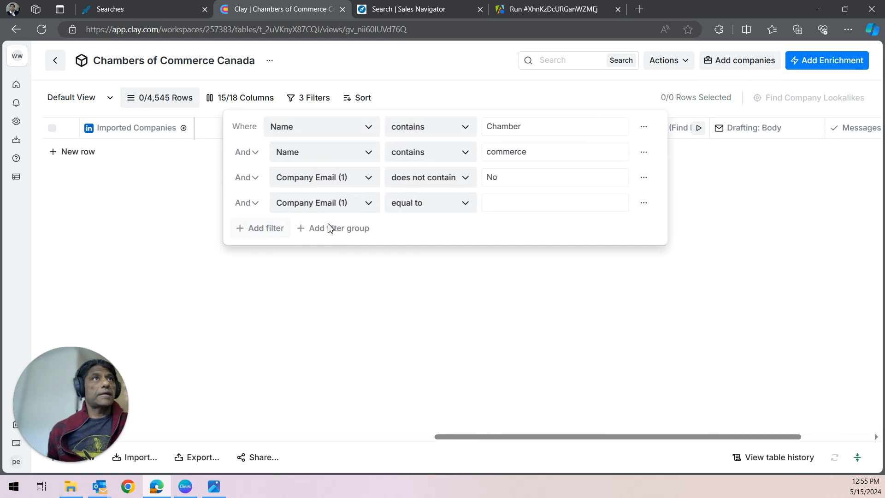
{"action": "left_click", "coordinate": [427, 69]}
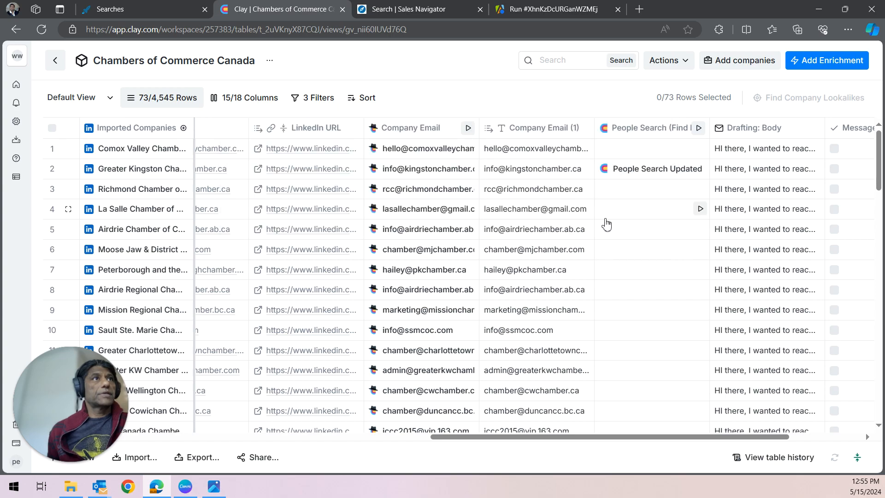
Step: Scroll through the filtered rows of the chambers table
{"action": "scroll", "coordinate": [533, 273], "scroll_direction": "down", "scroll_amount": 9}
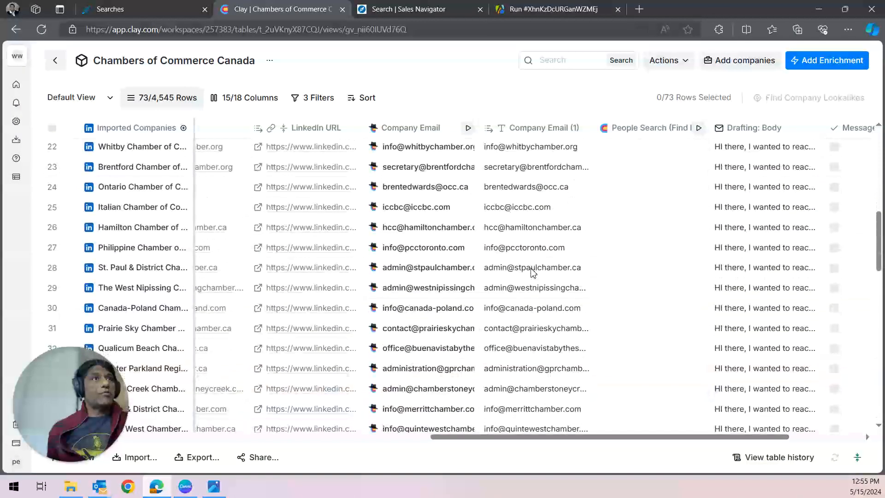
{"action": "scroll", "coordinate": [533, 273], "scroll_direction": "up", "scroll_amount": 9}
{"action": "scroll", "coordinate": [534, 273], "scroll_direction": "down", "scroll_amount": 8}
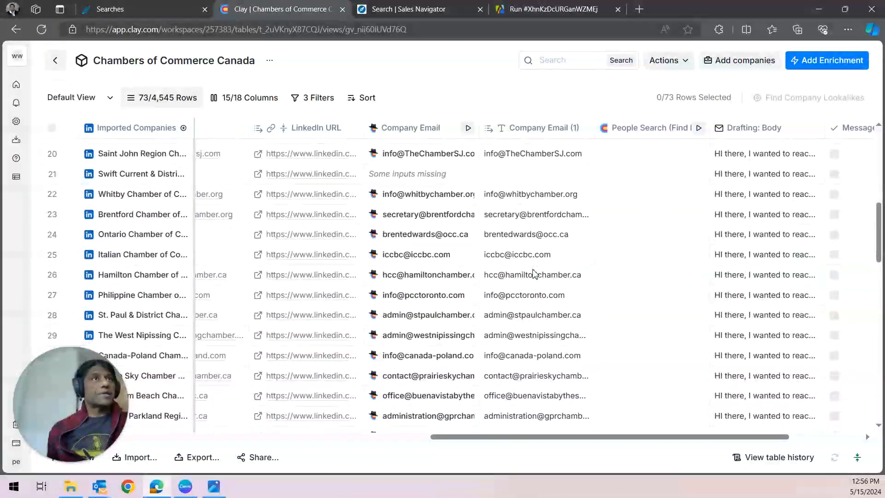
{"action": "scroll", "coordinate": [548, 327], "scroll_direction": "down", "scroll_amount": 10}
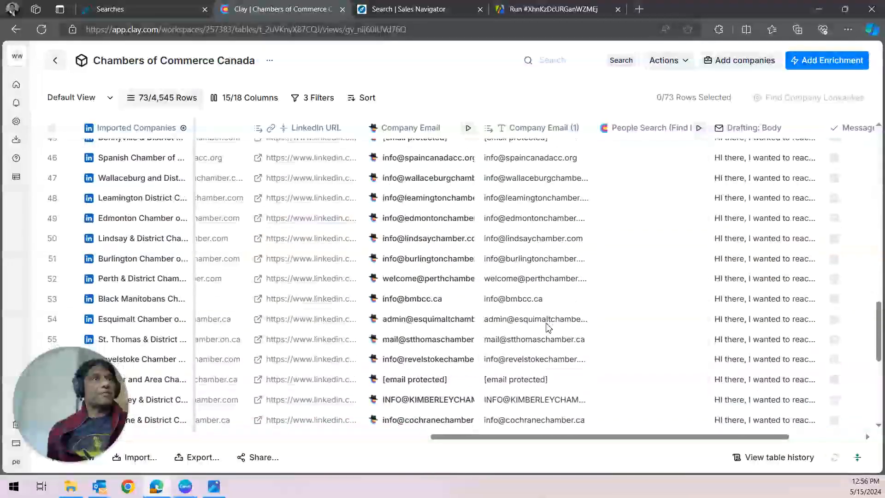
{"action": "scroll", "coordinate": [549, 326], "scroll_direction": "up", "scroll_amount": 18}
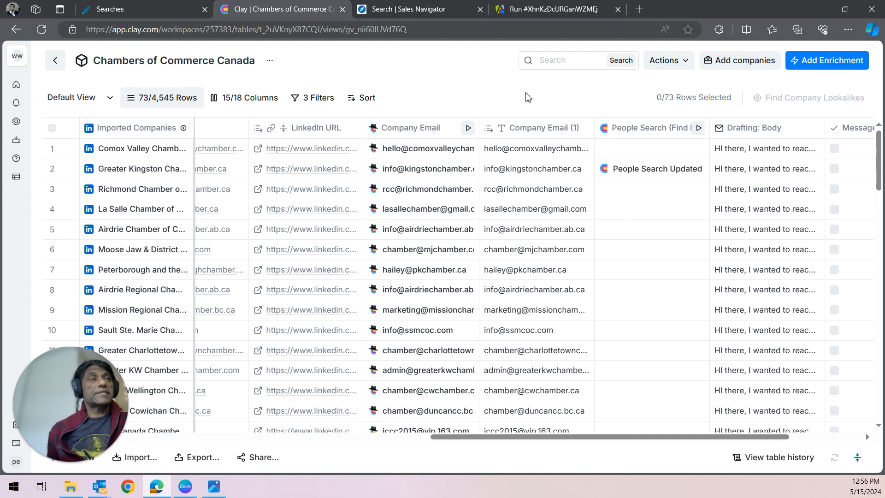
Step: Open the SMB Workflow Lead Gen and Enrichment diagram image, then close it
{"action": "left_click", "coordinate": [214, 486]}
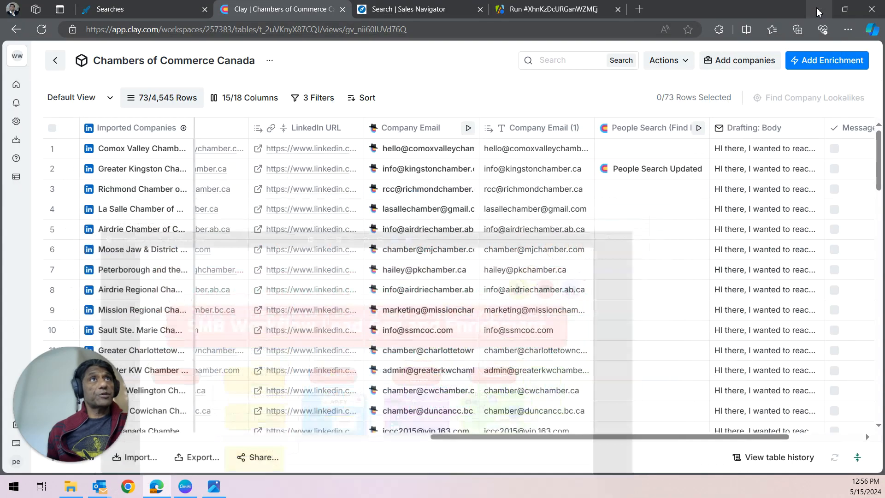
{"action": "left_click", "coordinate": [819, 9]}
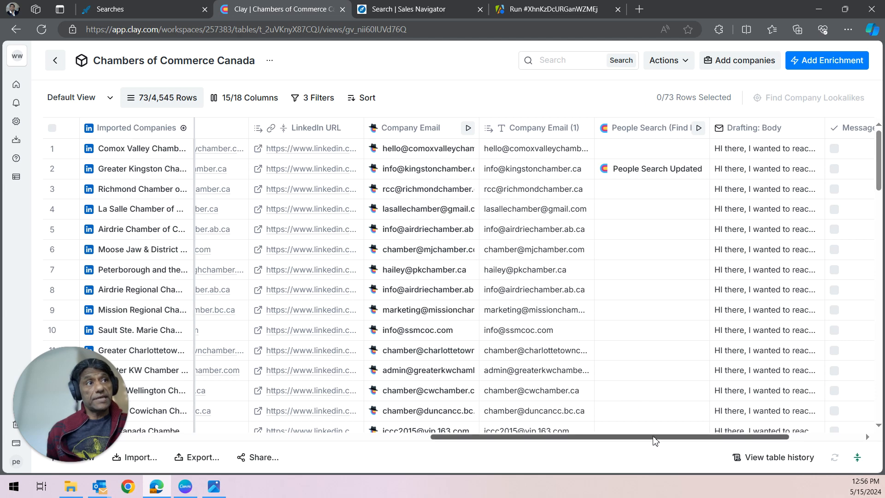
Step: Scroll across the filtered table's Location, Country, Domain and email columns
{"action": "left_click_drag", "start_coordinate": [653, 437], "coordinate": [551, 439]}
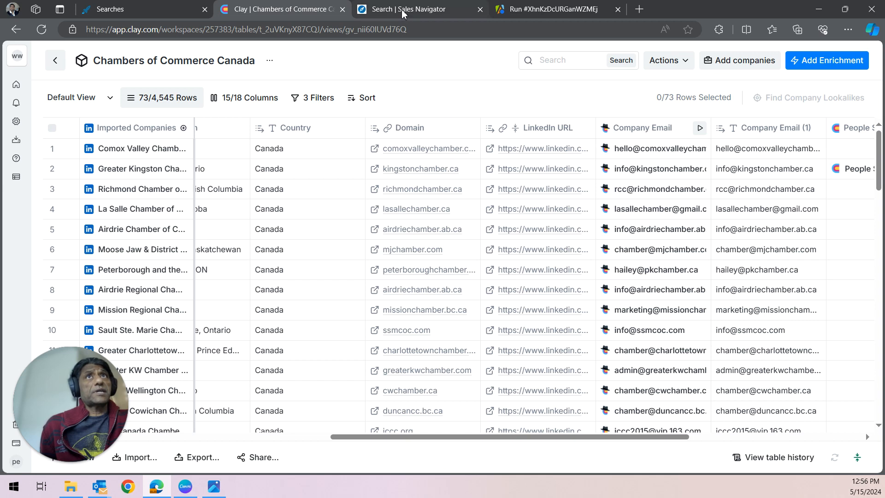
{"action": "mouse_move", "coordinate": [401, 9]}
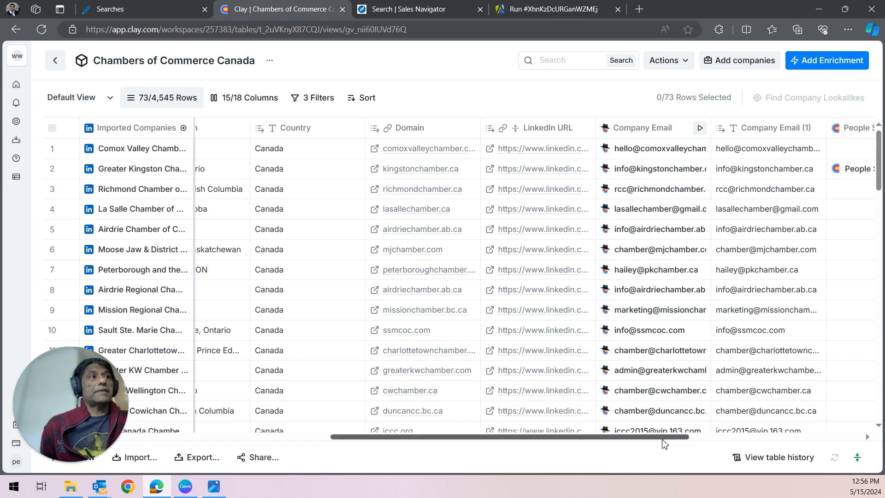
{"action": "left_click_drag", "start_coordinate": [648, 431], "coordinate": [830, 452]}
{"action": "left_click_drag", "start_coordinate": [773, 441], "coordinate": [592, 442]}
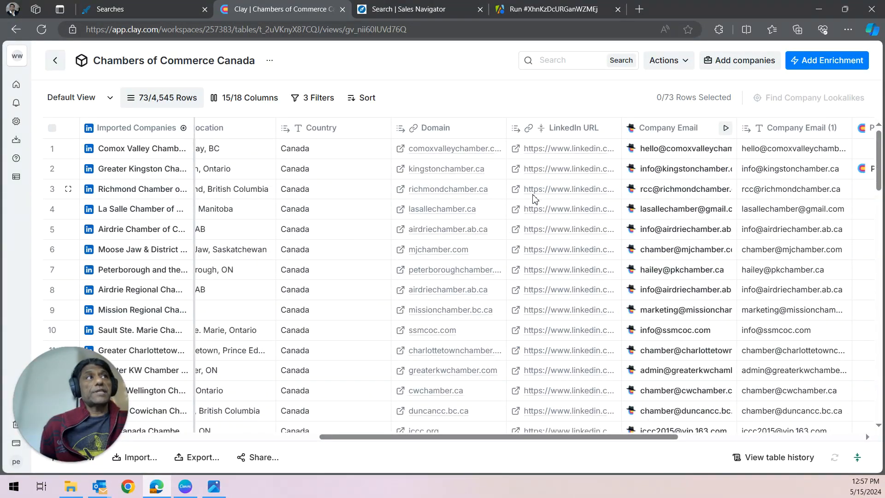
{"action": "left_click", "coordinate": [218, 487]}
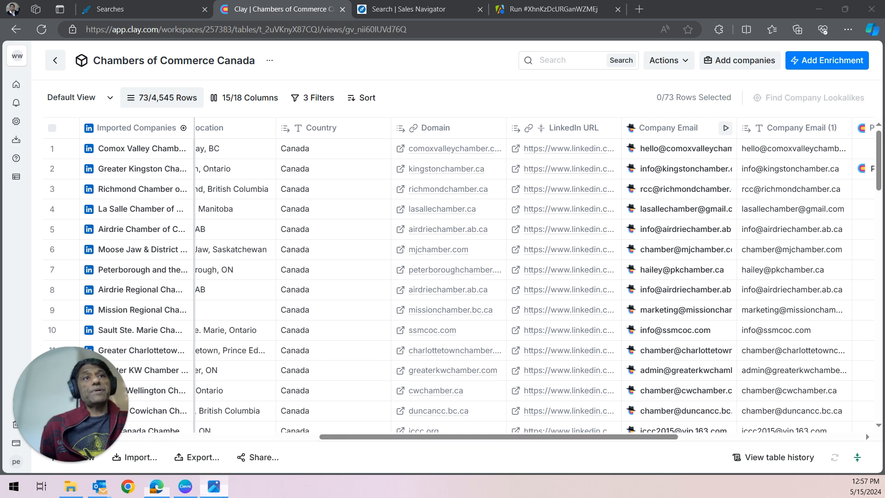